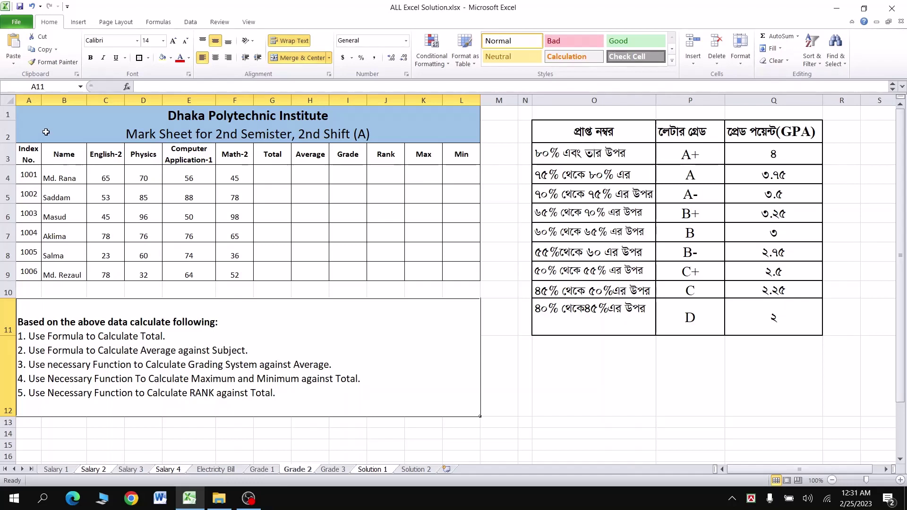
# Review the mark sheet table, the letter-grade chart in columns O to Q, and the instructions in A11
pyautogui.moveTo(50, 133)
pyautogui.mouseDown()
pyautogui.moveTo(251, 213)
pyautogui.moveTo(334, 278)
pyautogui.mouseUp()
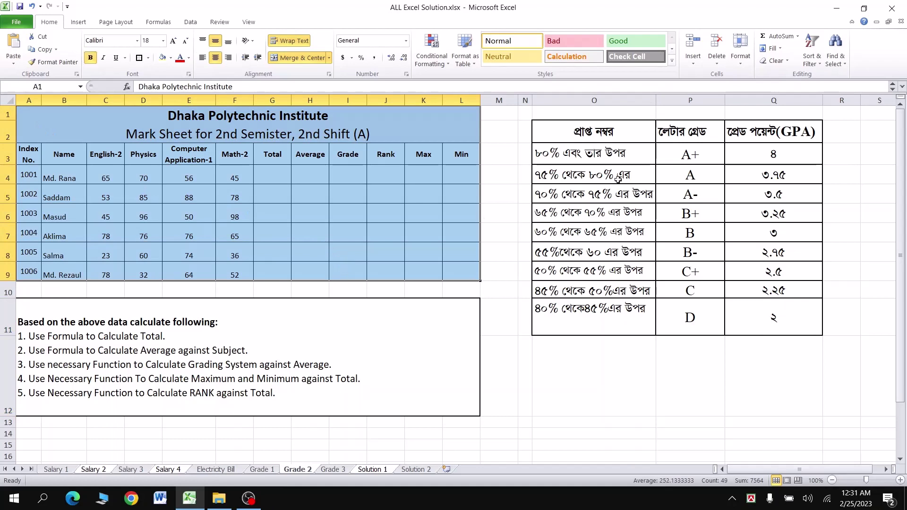
pyautogui.moveTo(570, 136); pyautogui.dragTo(789, 307)
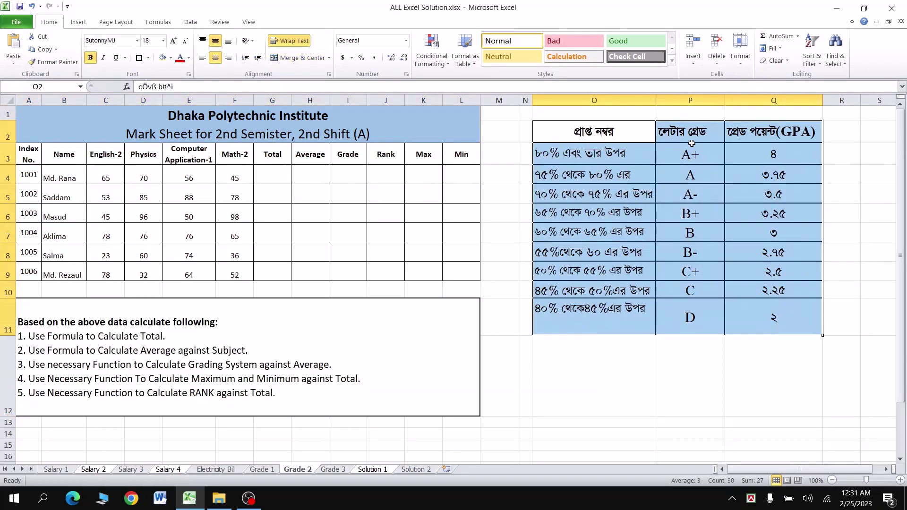
pyautogui.click(597, 134)
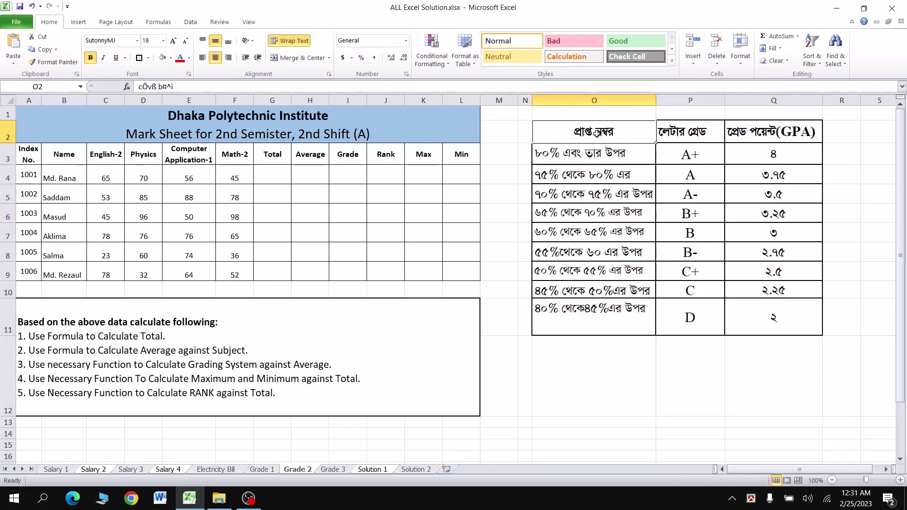
pyautogui.click(174, 335)
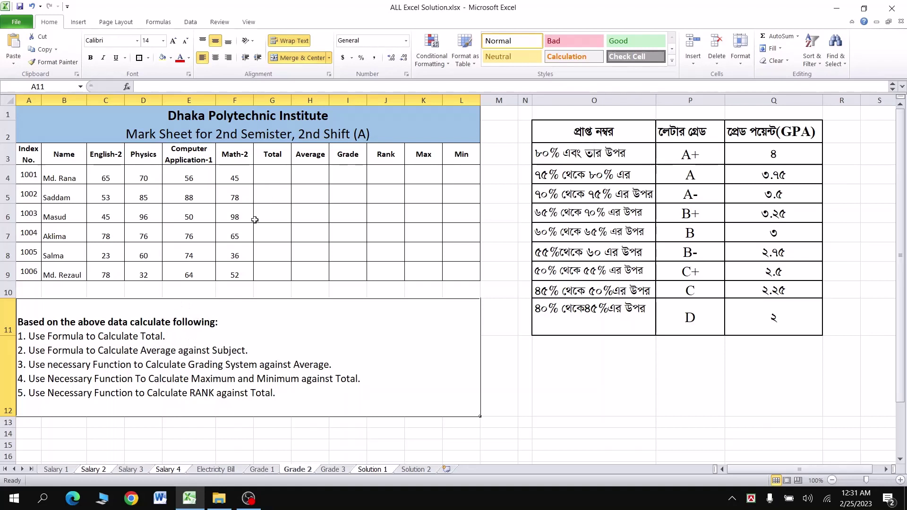
# Enter =SUM(C4:F4) in G4 and fill it down to G9, giving totals 236 through 226
pyautogui.click(277, 175)
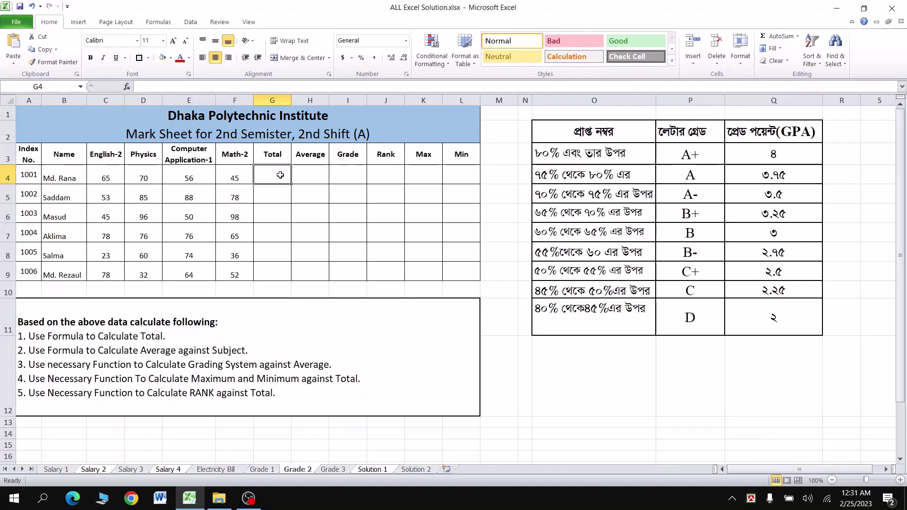
pyautogui.write('=')
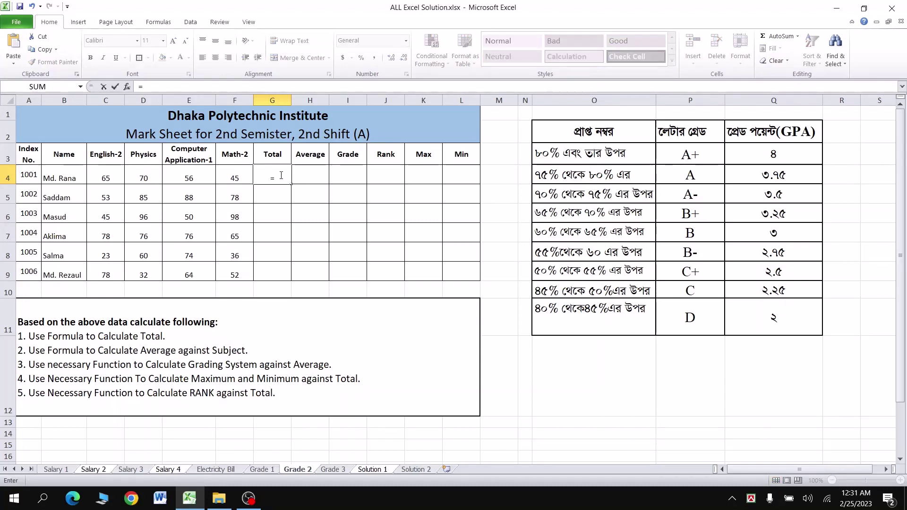
pyautogui.write('su')
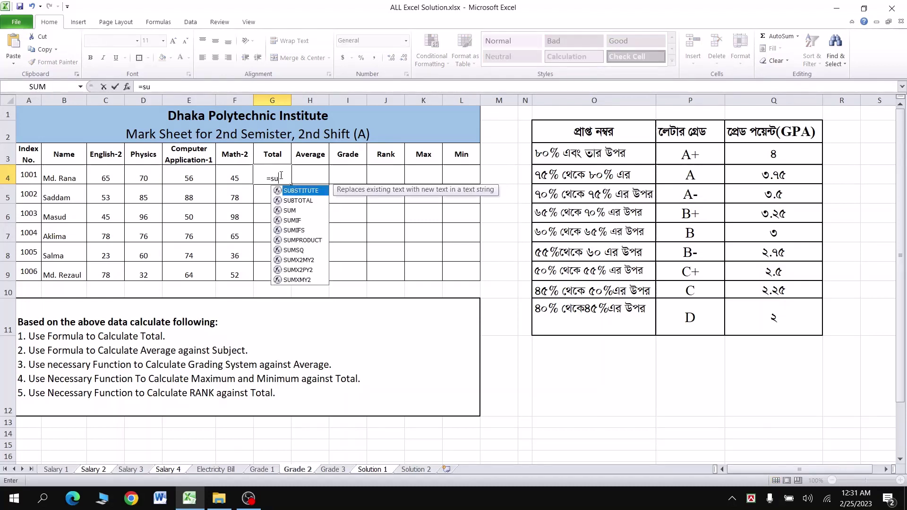
pyautogui.write('m')
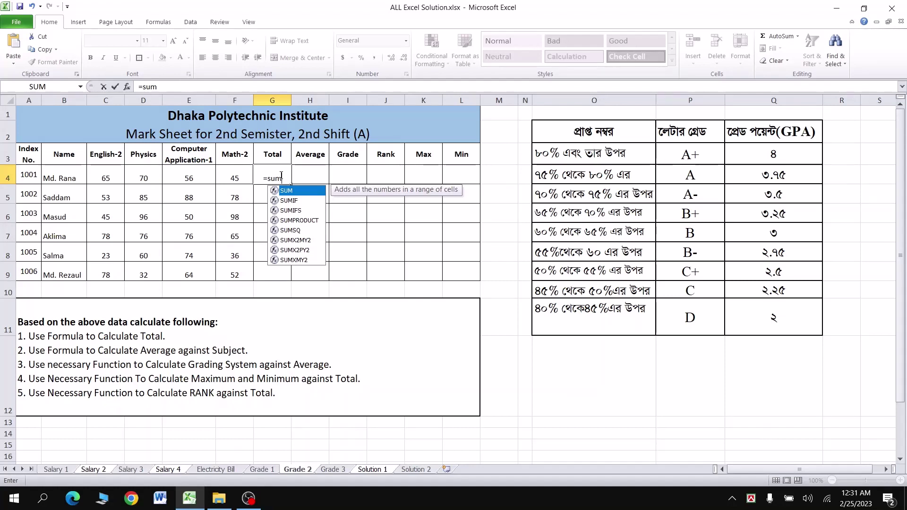
pyautogui.press('Tab')
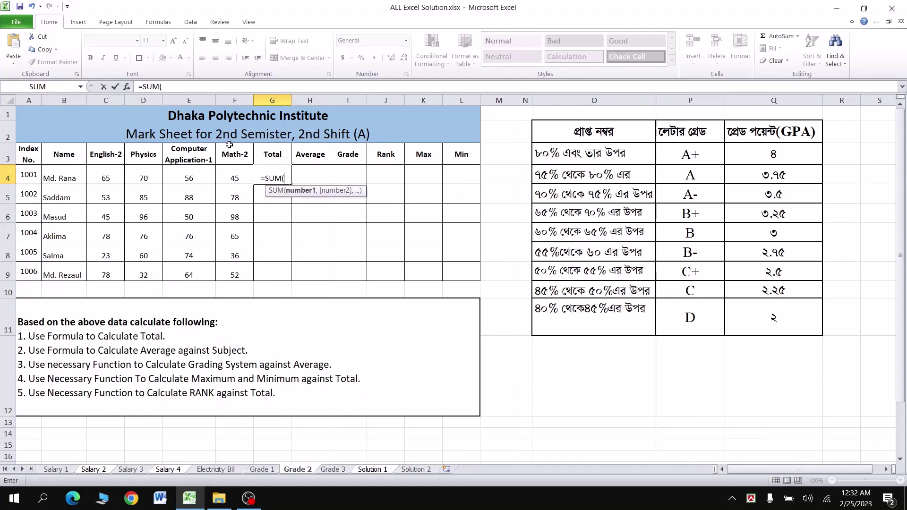
pyautogui.moveTo(101, 177); pyautogui.dragTo(225, 175)
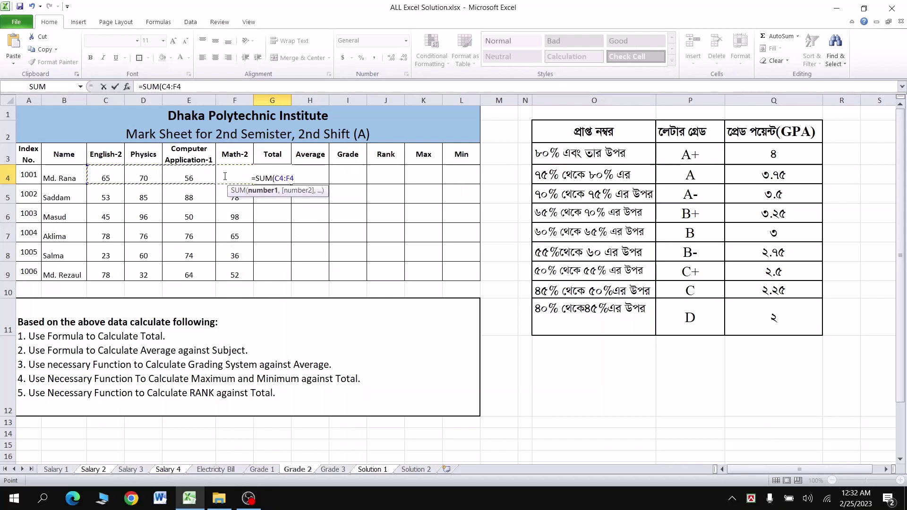
pyautogui.write(')')
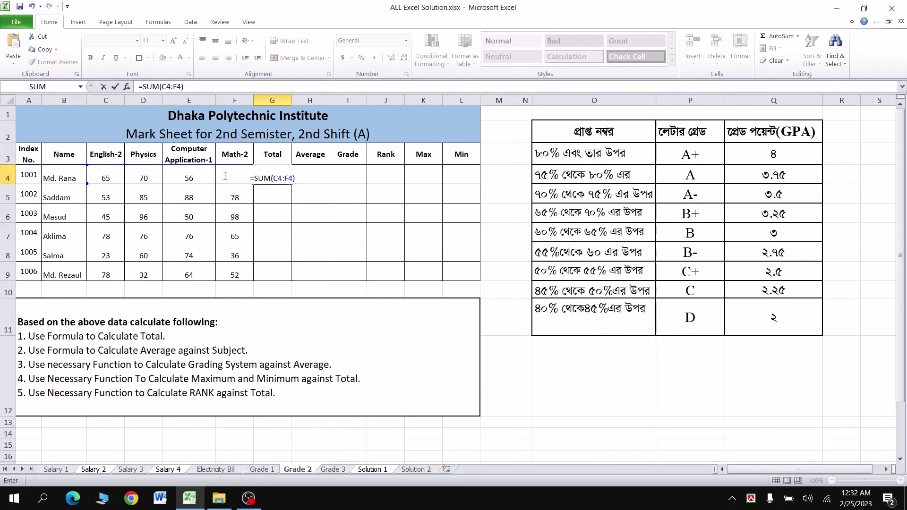
pyautogui.press('Return')
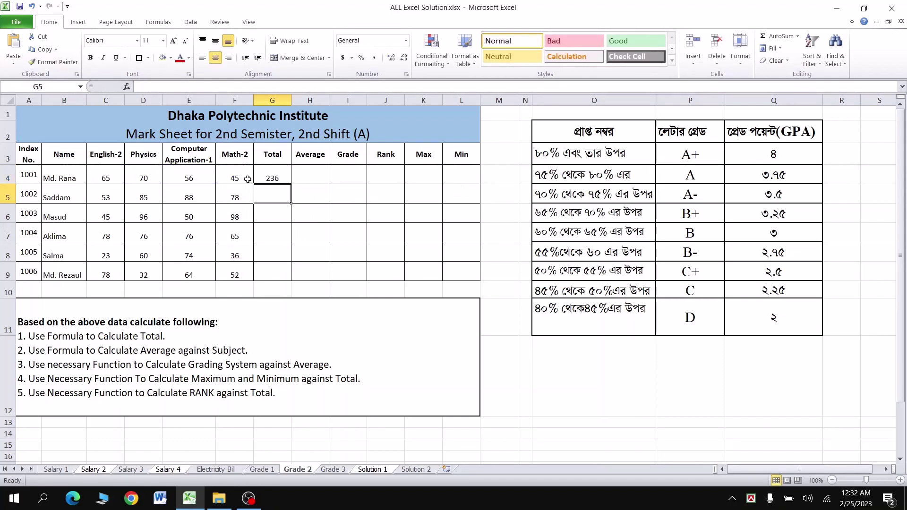
pyautogui.click(282, 175)
pyautogui.moveTo(291, 184); pyautogui.dragTo(289, 276)
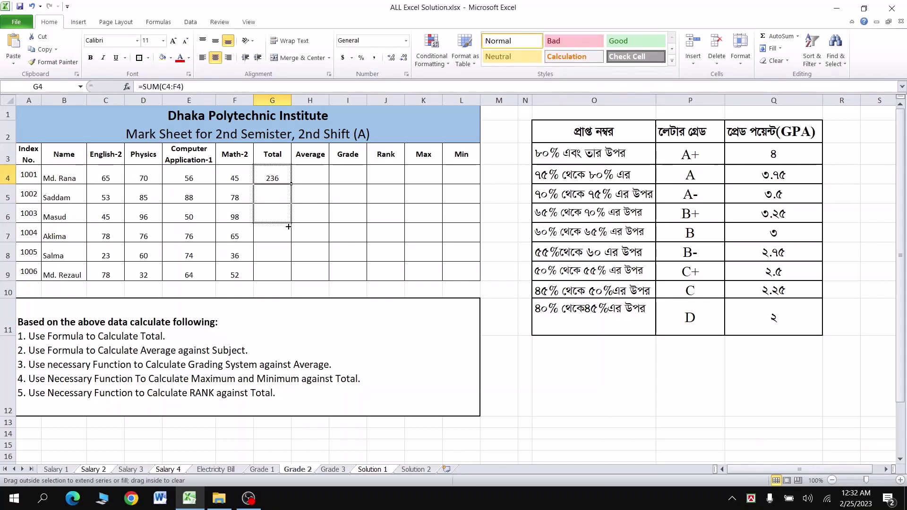
pyautogui.click(313, 174)
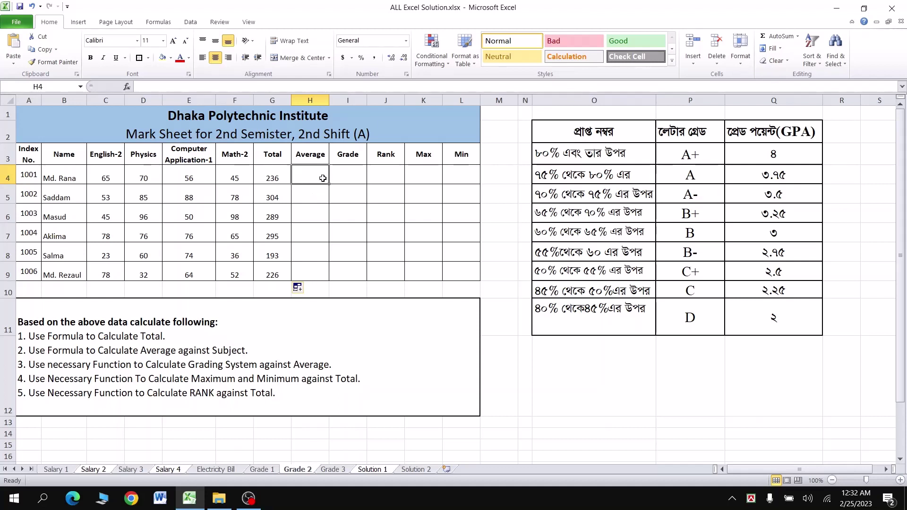
# Enter =AVERAGE(C4:F4) in H4 and fill it down to H9 (59, 76, 72.25, 73.75, 48.25, 56.5)
pyautogui.write('=ave')
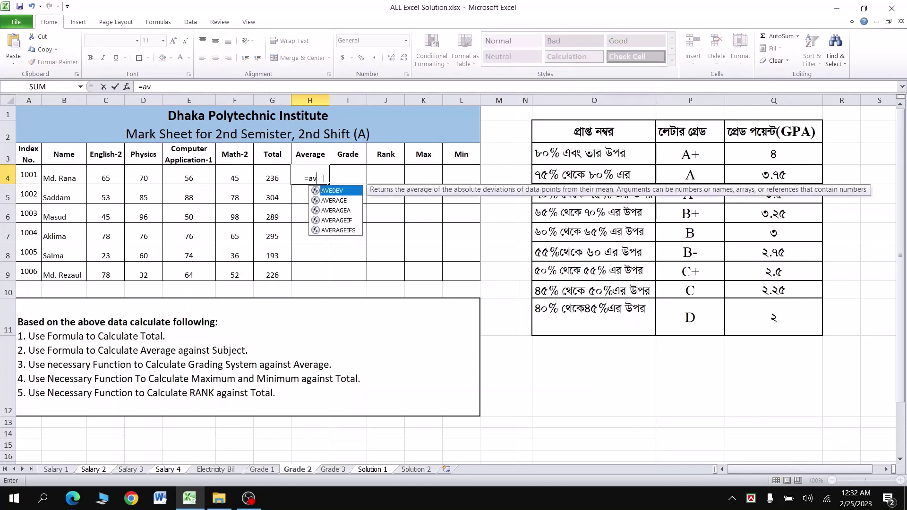
pyautogui.write('ra')
pyautogui.press('Tab')
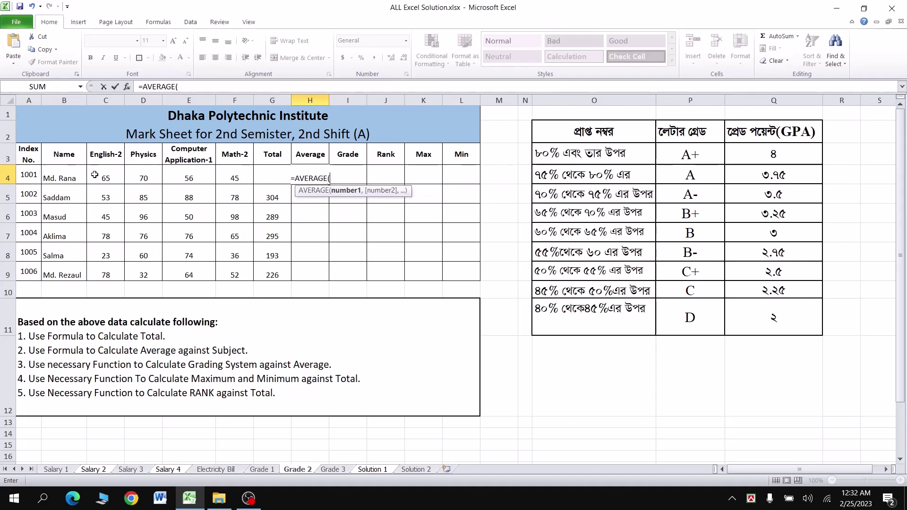
pyautogui.moveTo(95, 175); pyautogui.dragTo(225, 174)
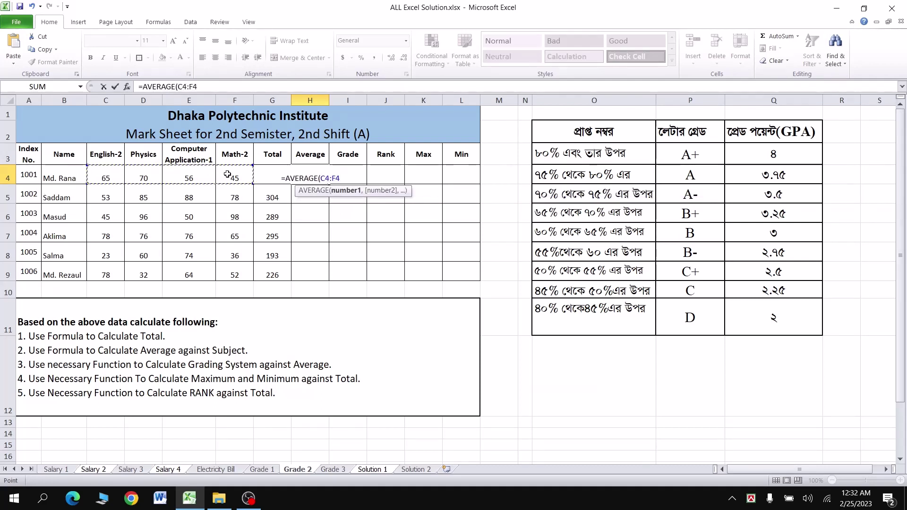
pyautogui.write(')')
pyautogui.press('Return')
pyautogui.press('Up')
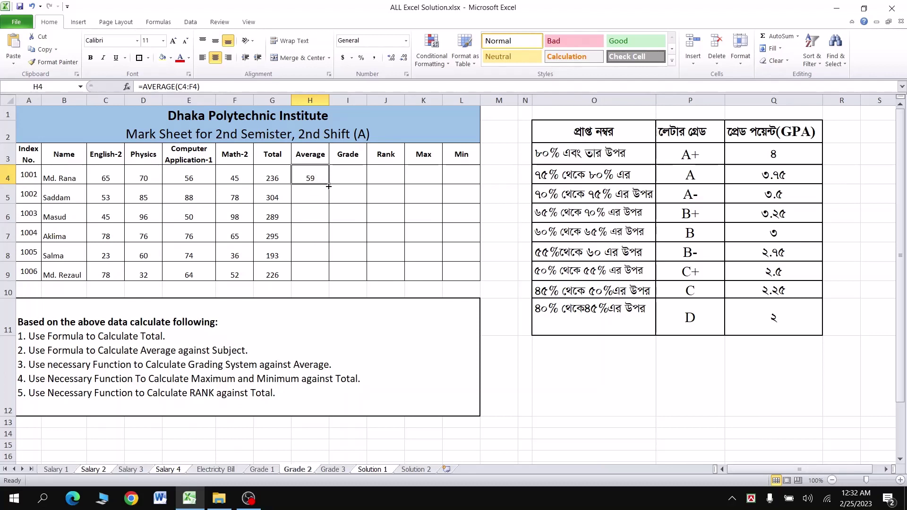
pyautogui.moveTo(326, 187); pyautogui.dragTo(327, 273)
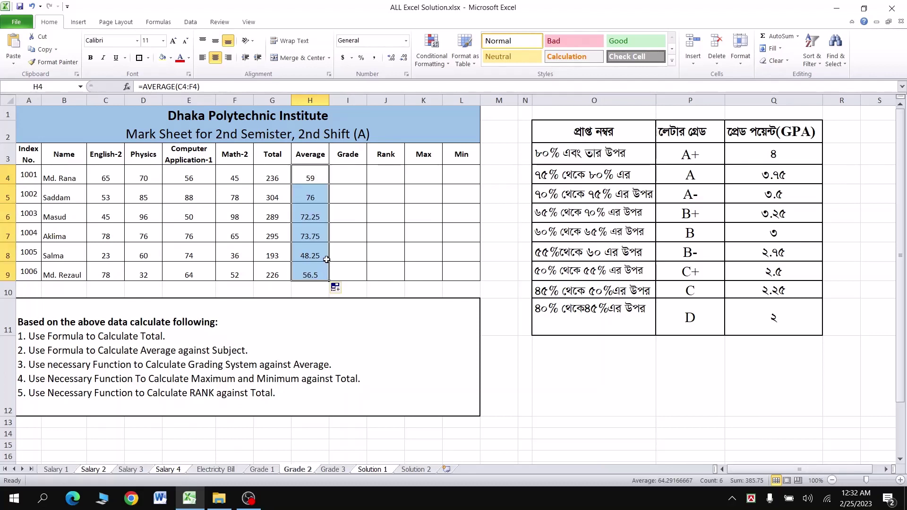
pyautogui.click(355, 173)
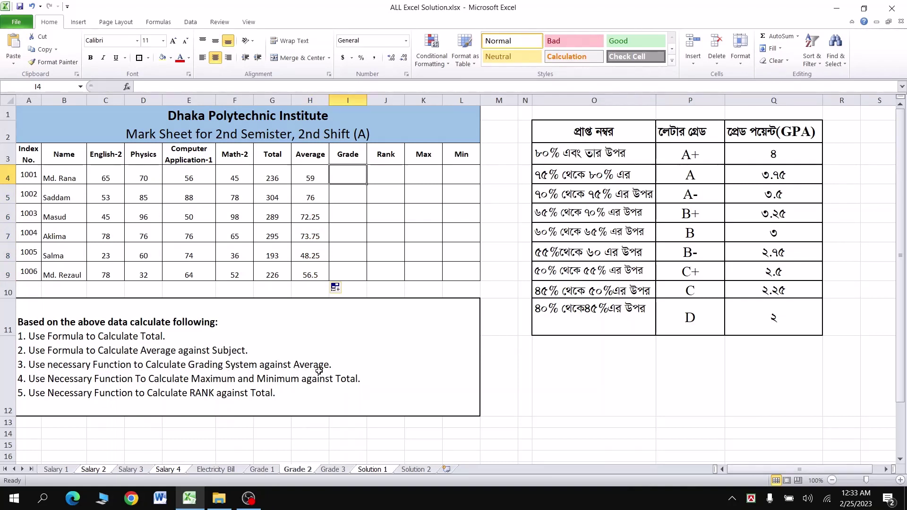
pyautogui.moveTo(550, 136); pyautogui.dragTo(779, 314)
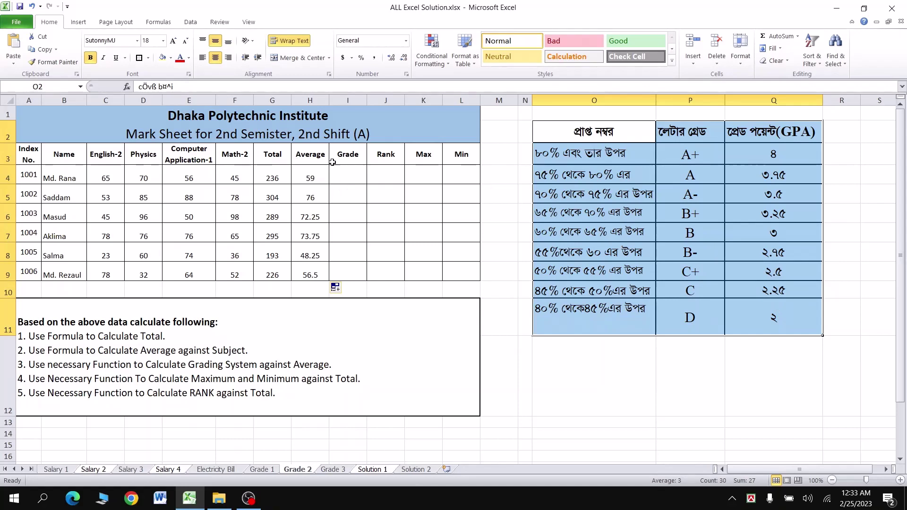
pyautogui.click(344, 175)
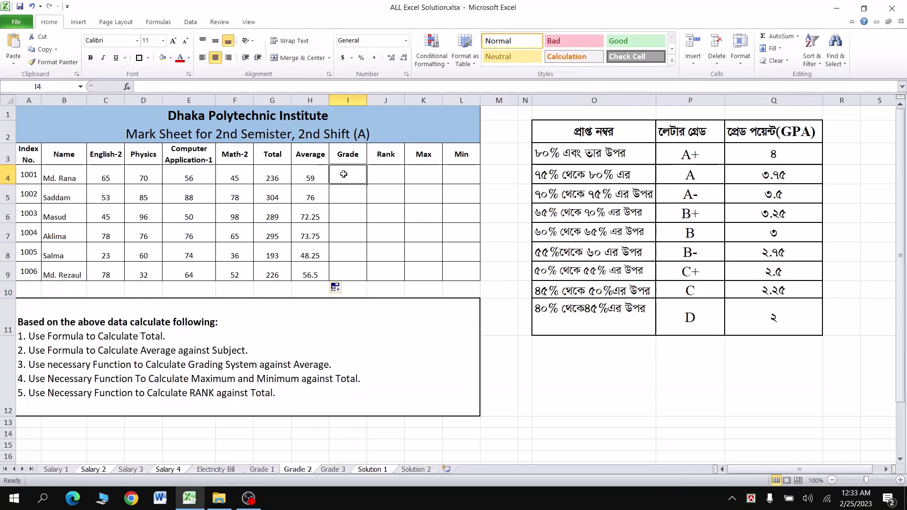
# Start I4's grade formula: =IF(H4>=80,"A+",IF(H4>=75,"A",IF(H4>=70,"A-",
pyautogui.write('=i')
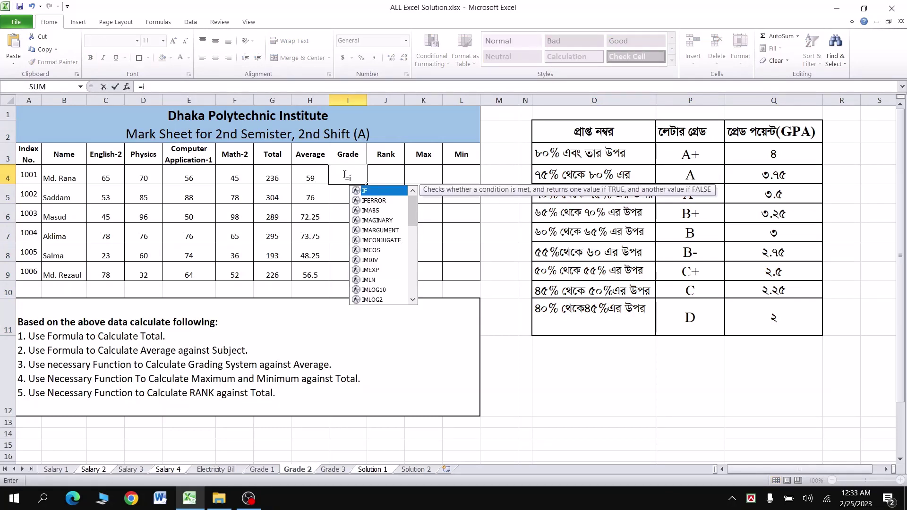
pyautogui.write('f')
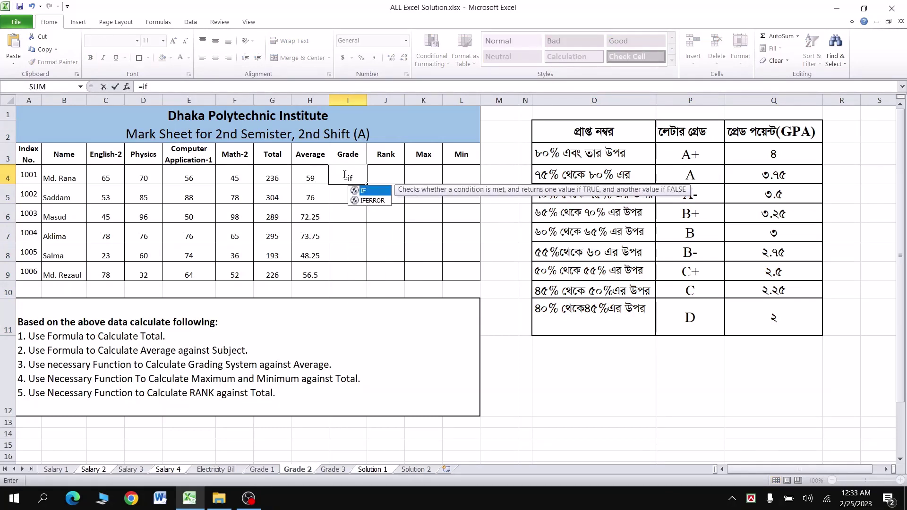
pyautogui.write('(')
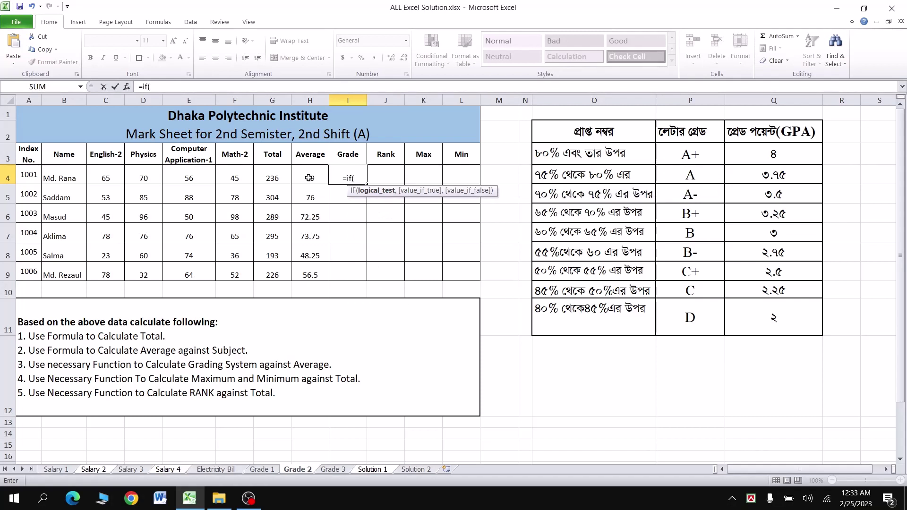
pyautogui.click(307, 176)
pyautogui.write('>')
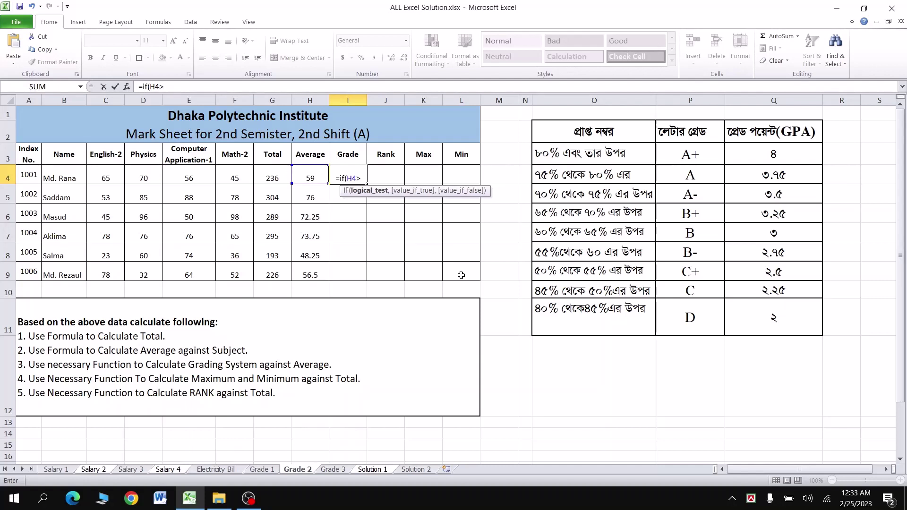
pyautogui.write('=')
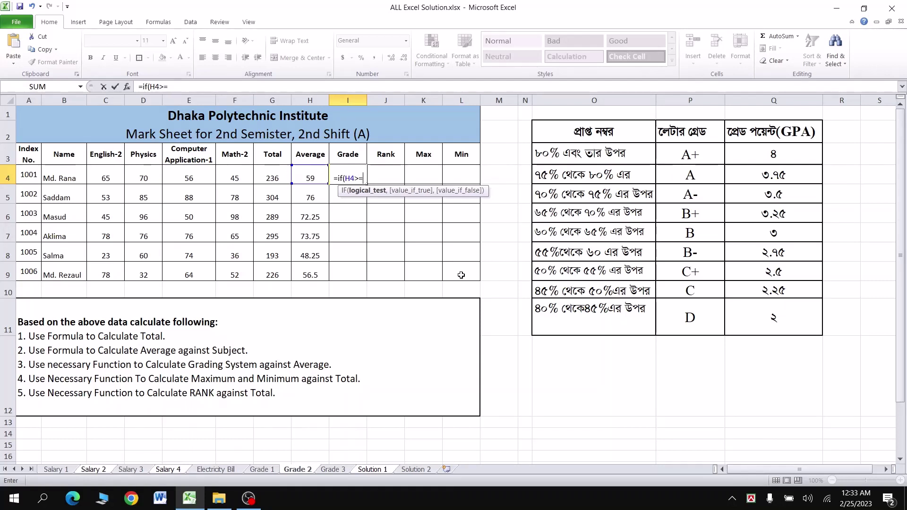
pyautogui.write('80')
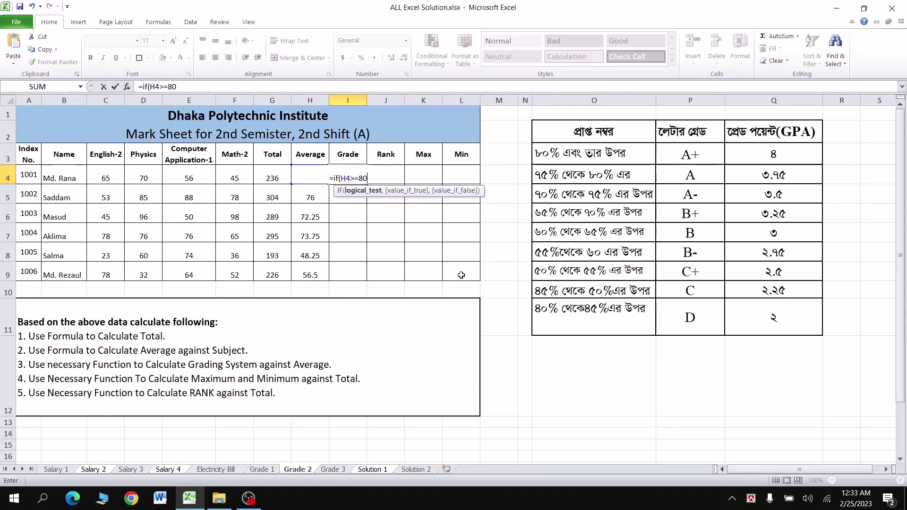
pyautogui.write(',"')
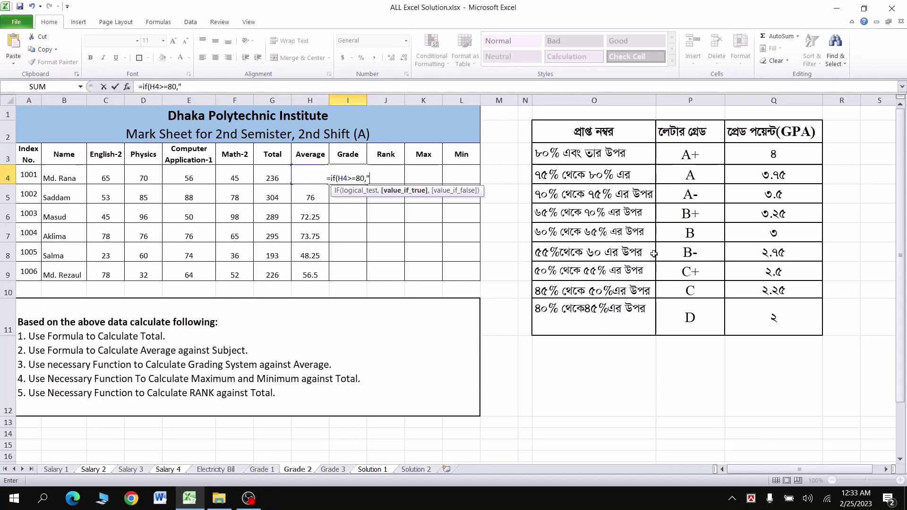
pyautogui.write('A+')
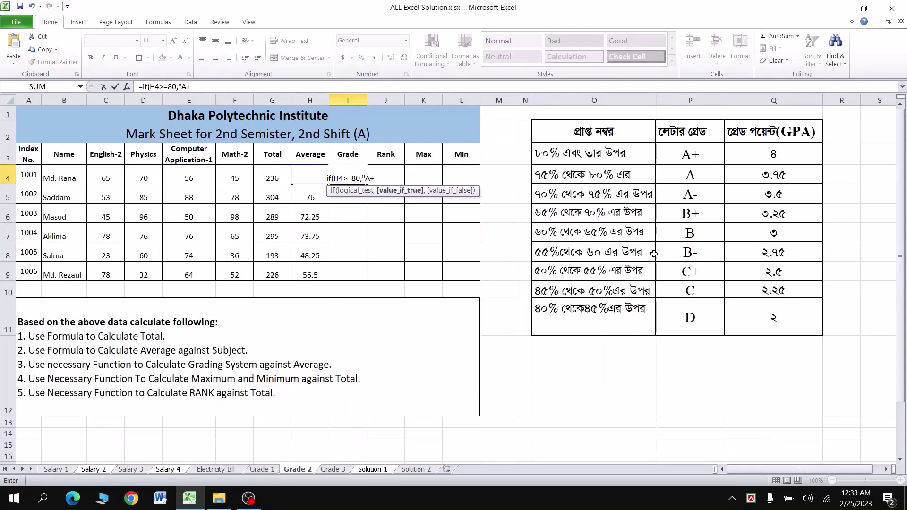
pyautogui.write('"')
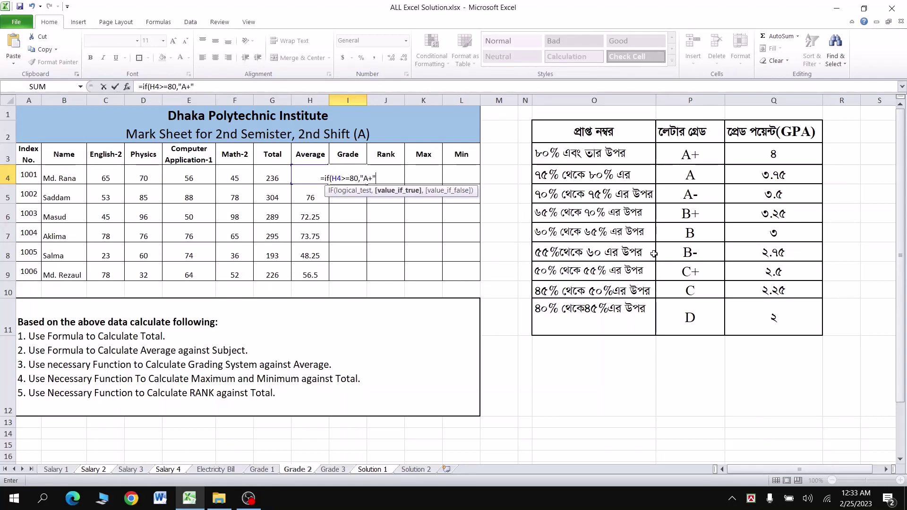
pyautogui.write(',')
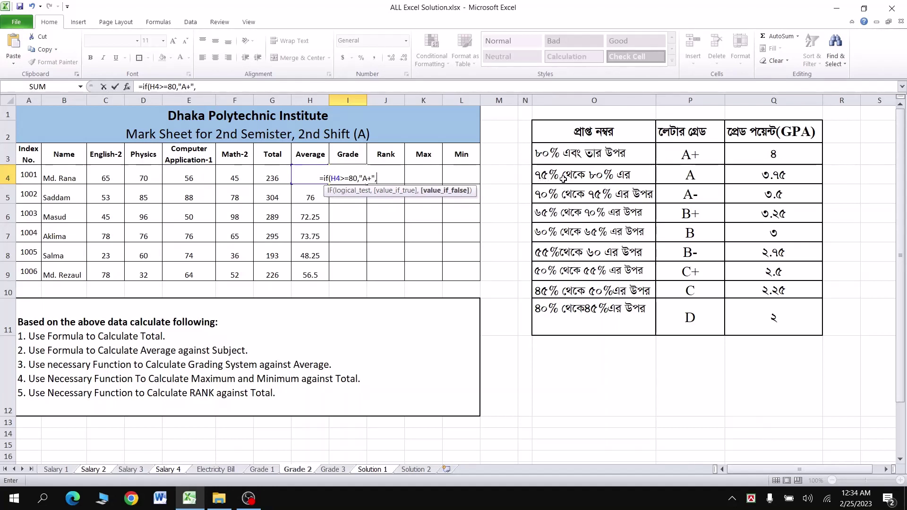
pyautogui.write('if')
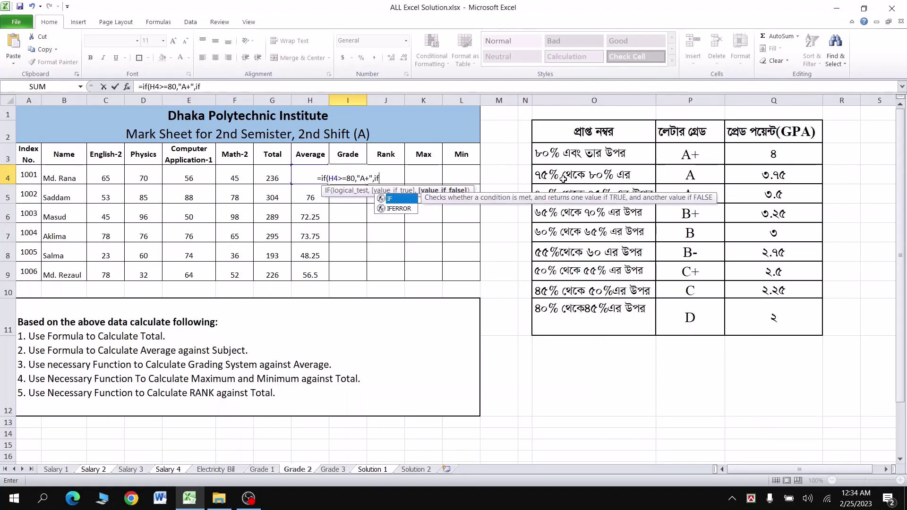
pyautogui.press('Tab')
pyautogui.write('H')
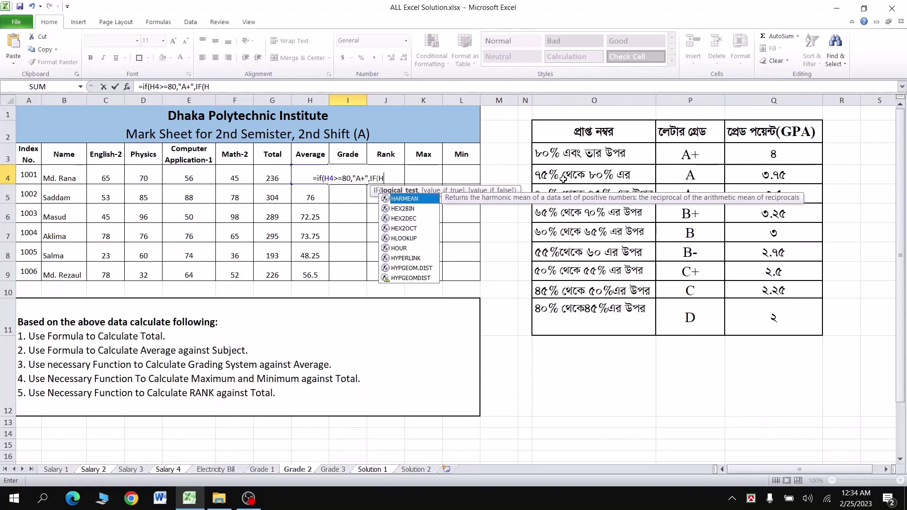
pyautogui.write('4')
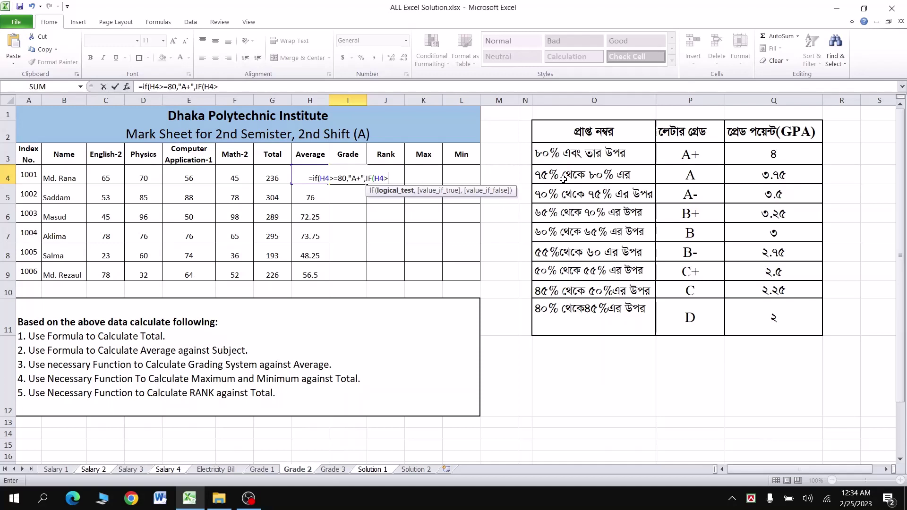
pyautogui.write('>=75')
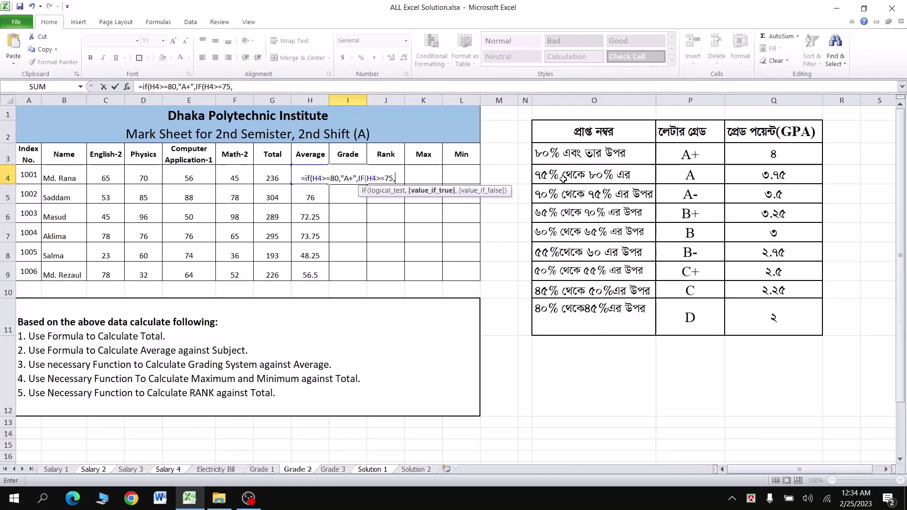
pyautogui.write(',"A"')
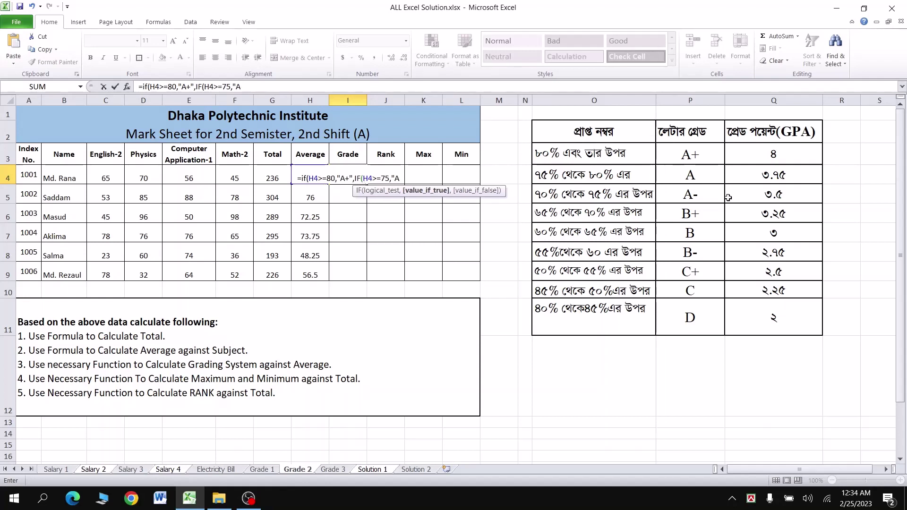
pyautogui.write(',')
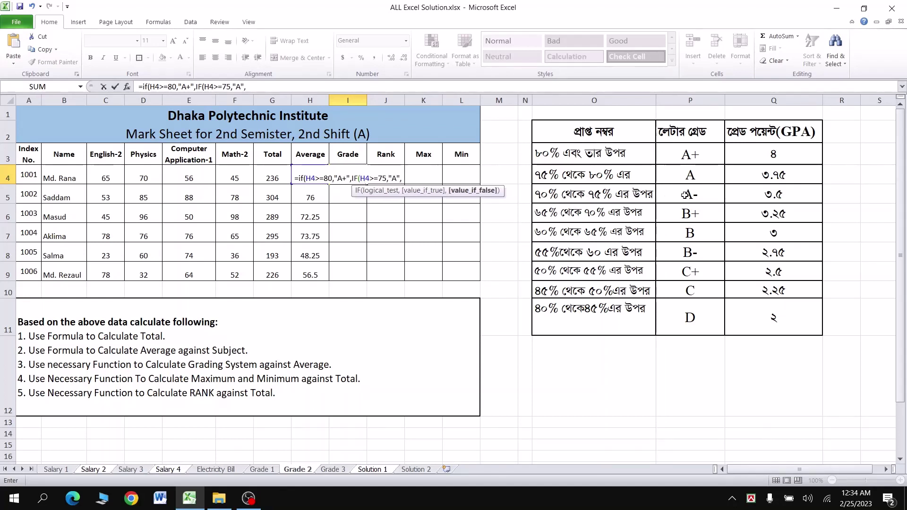
pyautogui.write('IF')
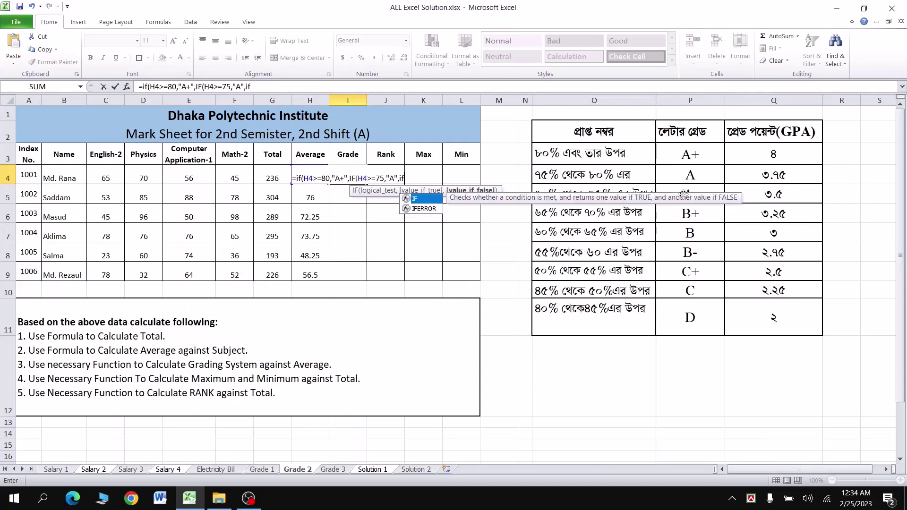
pyautogui.write('(')
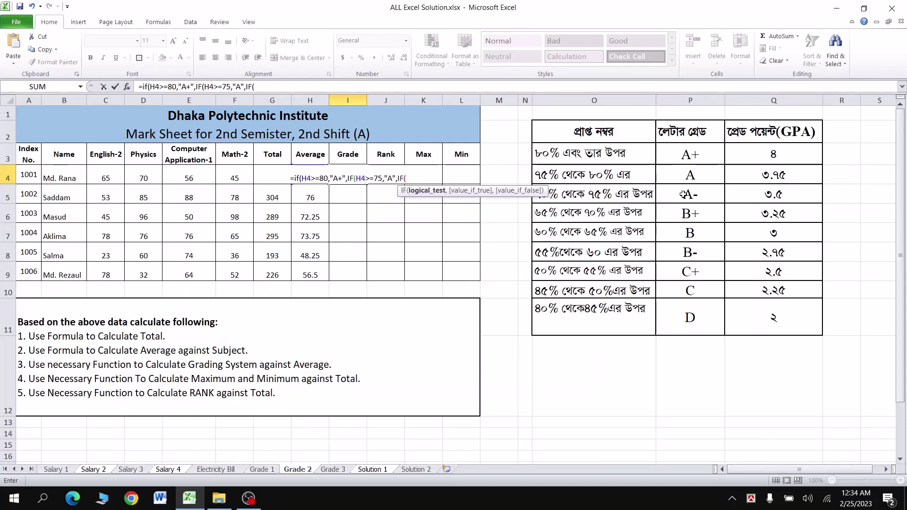
pyautogui.write('H4')
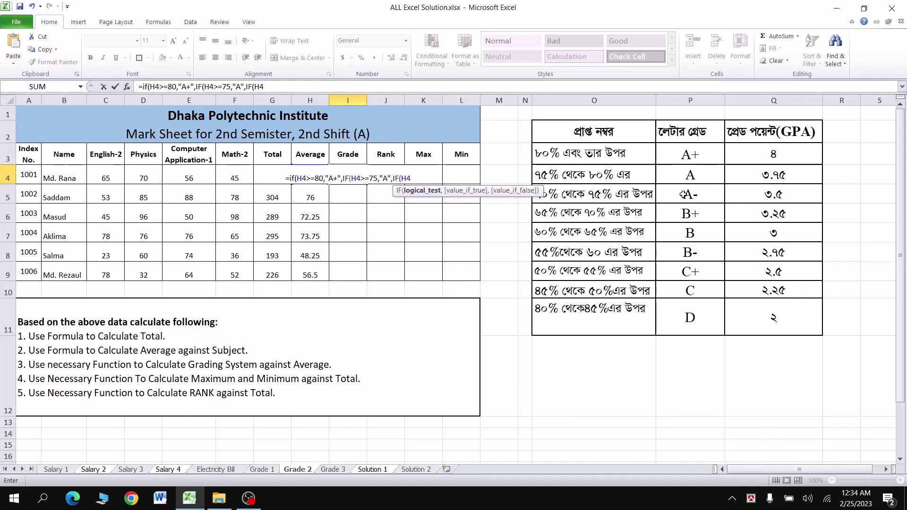
pyautogui.write('>=')
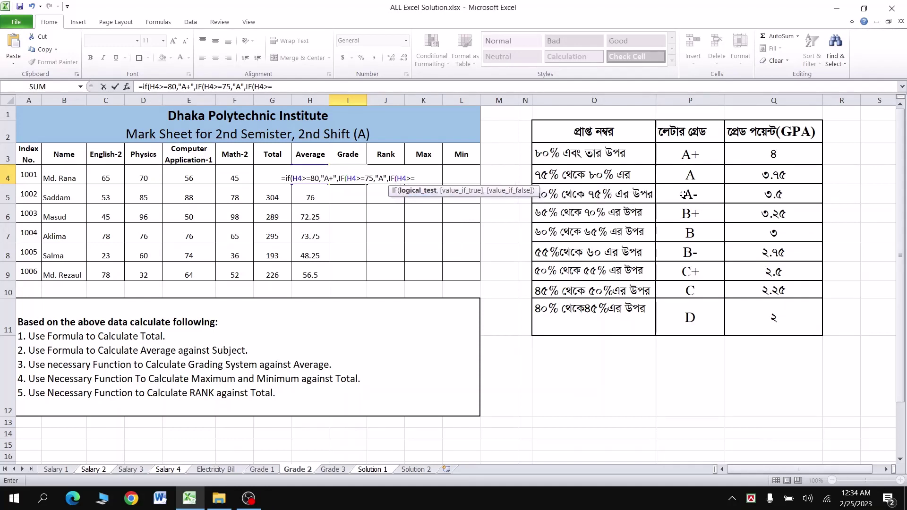
pyautogui.write('70,')
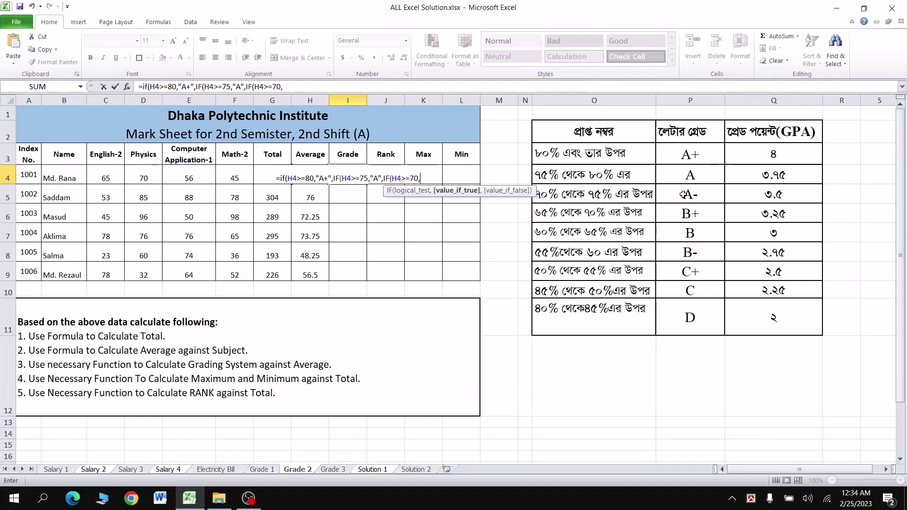
pyautogui.write('"A')
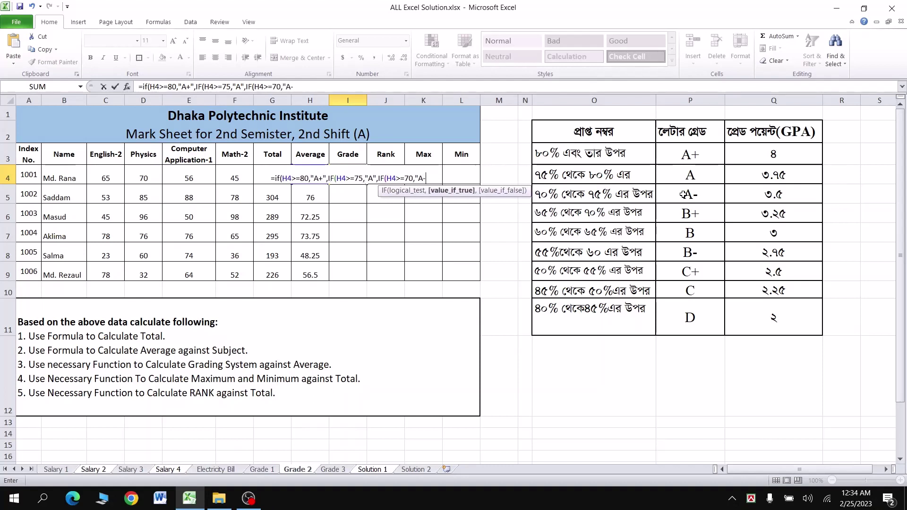
pyautogui.write('-",')
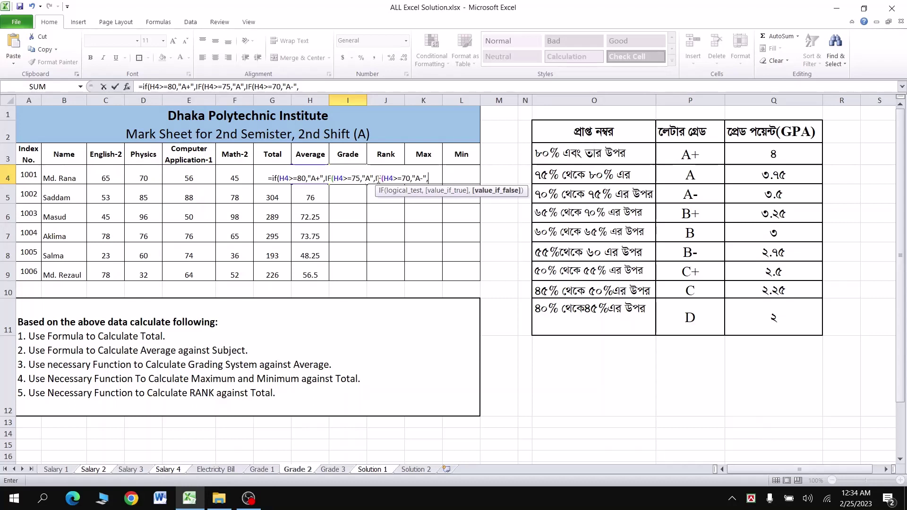
# Copy the IF(H4>=70,"A-" clause and edit the pasted copy to test 65 for B+
pyautogui.moveTo(387, 179); pyautogui.dragTo(427, 179)
pyautogui.hotkey('ctrl', 'c')
pyautogui.click(440, 180)
pyautogui.hotkey('ctrl', 'v')
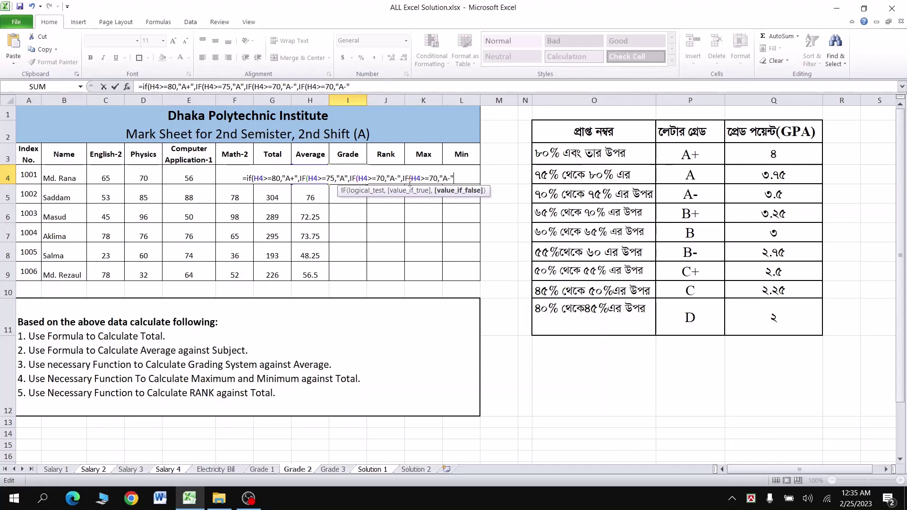
pyautogui.moveTo(431, 179); pyautogui.dragTo(439, 179)
pyautogui.write('65')
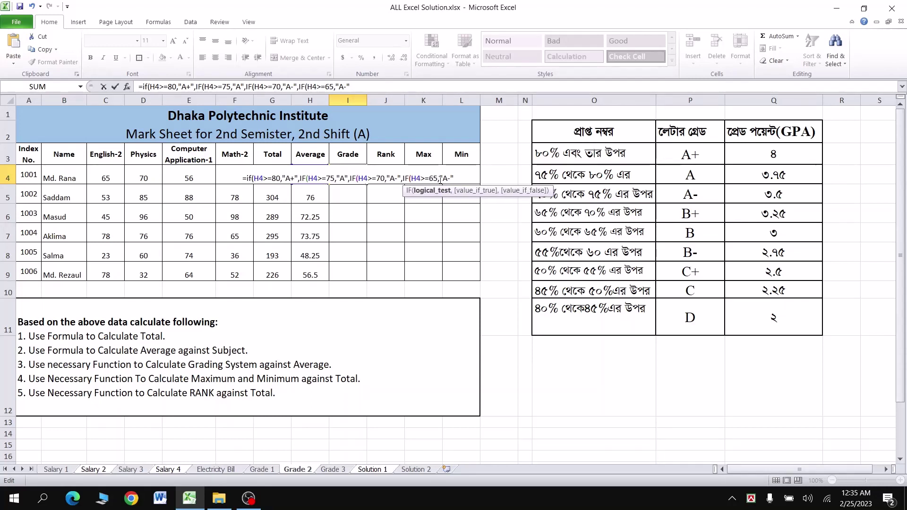
pyautogui.moveTo(444, 179); pyautogui.dragTo(451, 179)
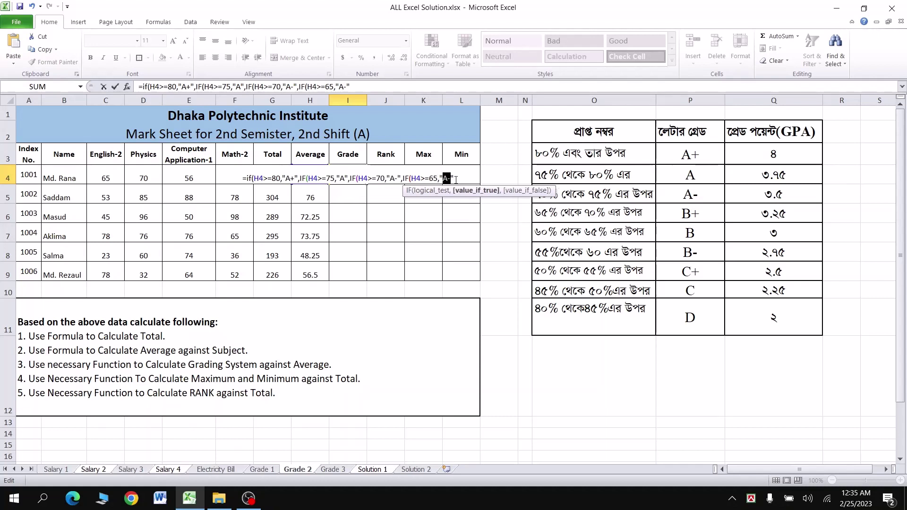
pyautogui.write('B+')
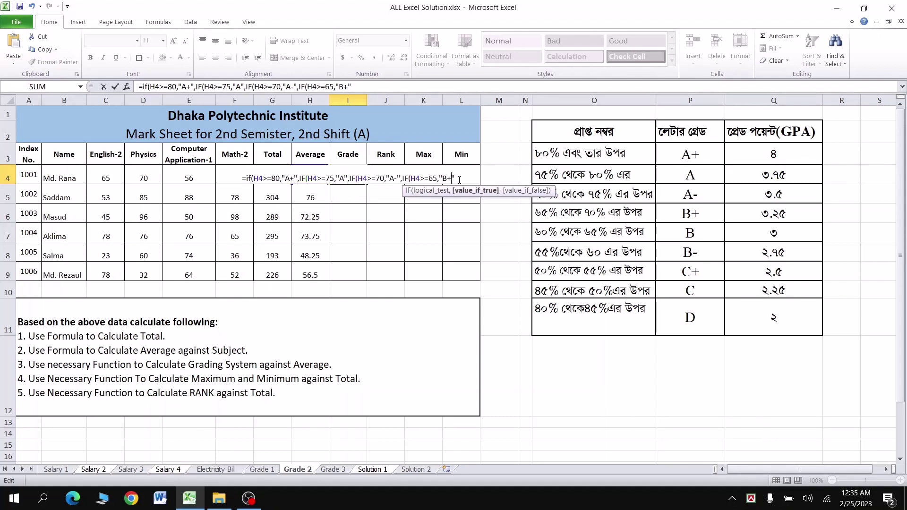
pyautogui.click(453, 183)
pyautogui.write(',')
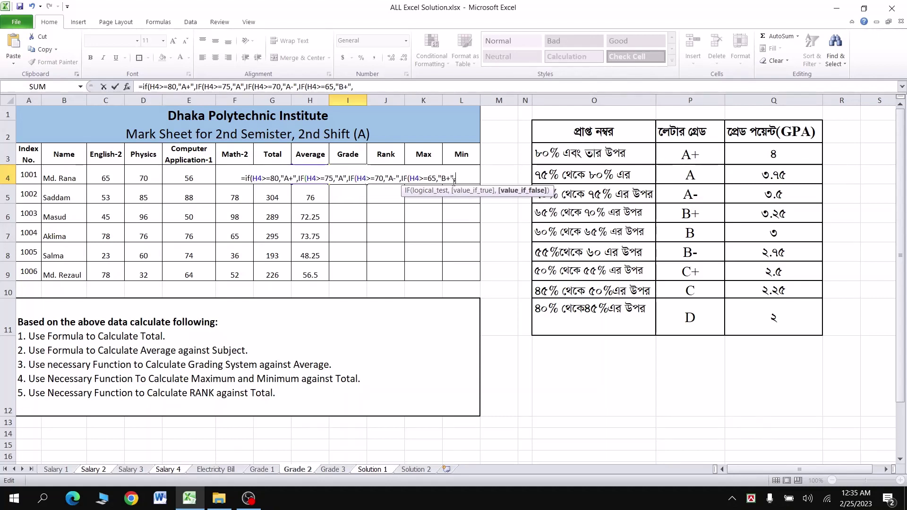
# Paste another IF clause, change its threshold to 60, and clear its old A- label
pyautogui.hotkey('ctrl', 'v')
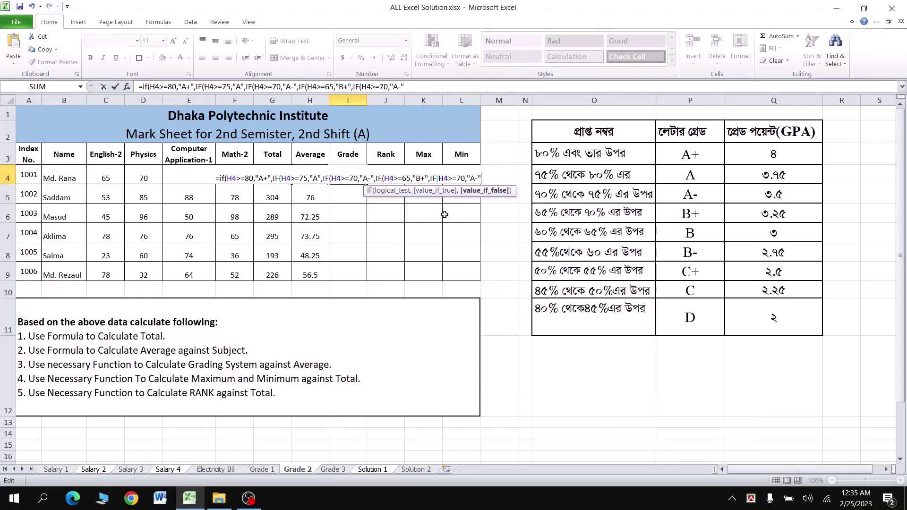
pyautogui.click(466, 180)
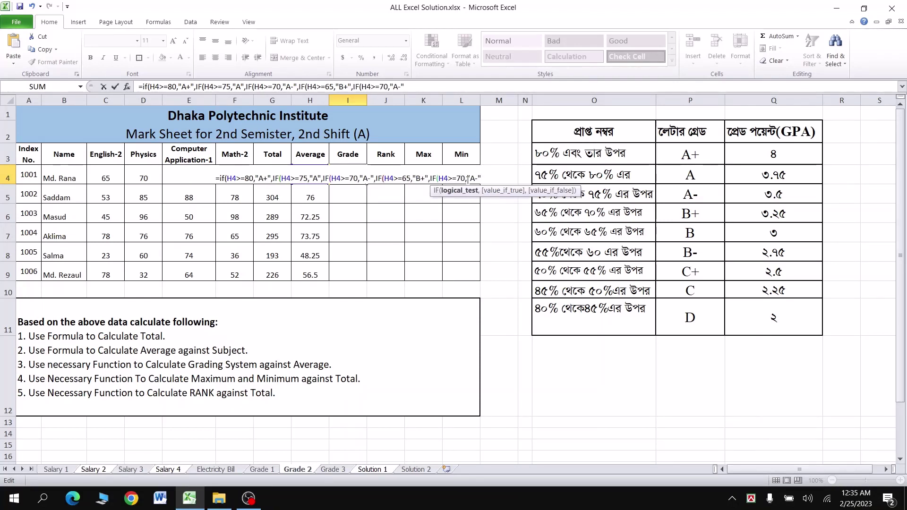
pyautogui.press('BackSpace')
pyautogui.write('6')
pyautogui.press('Right')
pyautogui.press('Right')
pyautogui.press('Right')
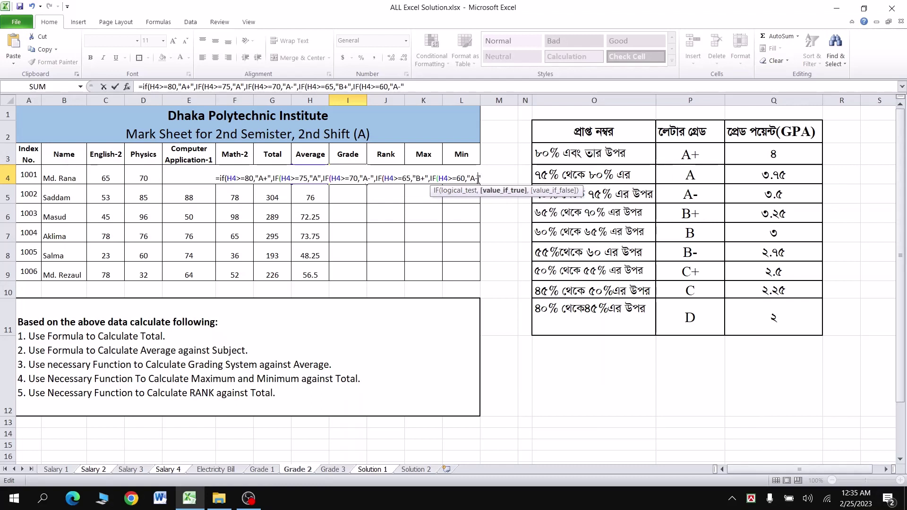
pyautogui.press('Delete')
pyautogui.press('Delete')
# Finish the B- label and add a pasted clause testing 55 for "C+"
pyautogui.write('B-')
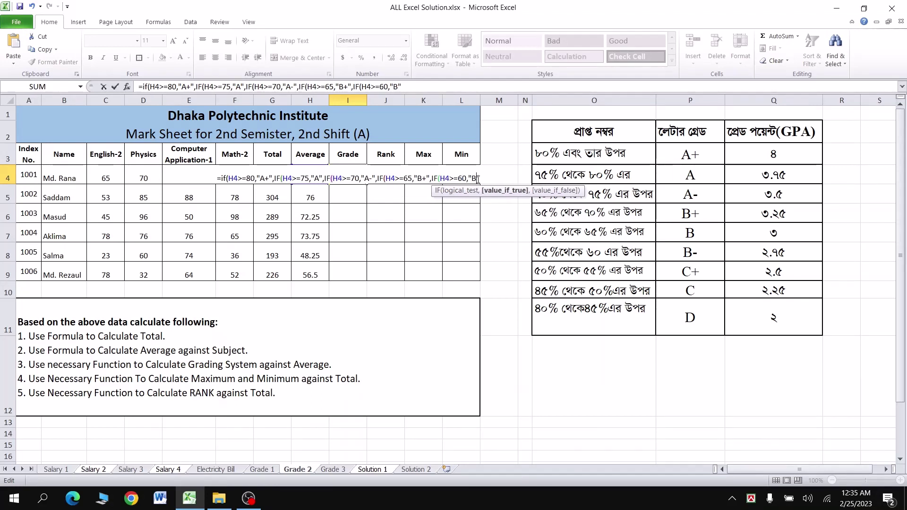
pyautogui.press('Right')
pyautogui.write(',')
pyautogui.hotkey('ctrl', 'v')
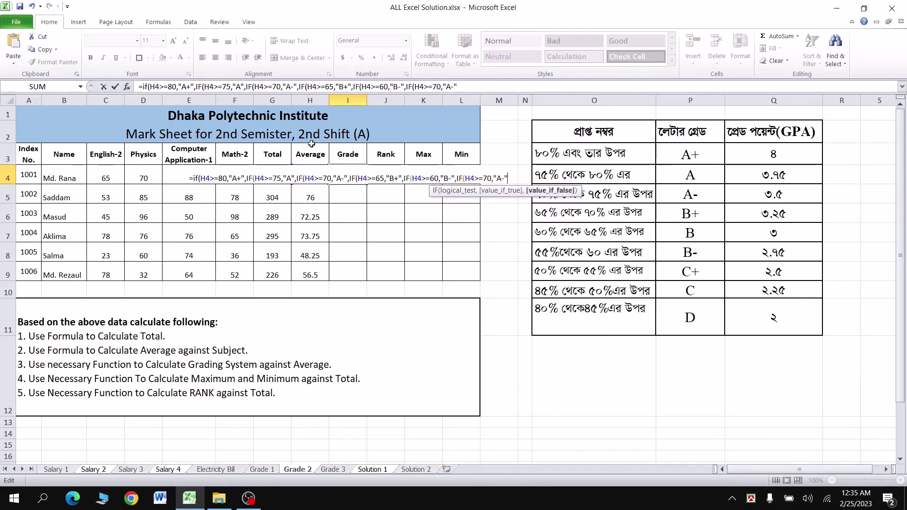
pyautogui.press('Left')
pyautogui.press('Left')
pyautogui.press('Left')
pyautogui.press('BackSpace')
pyautogui.press('Delete')
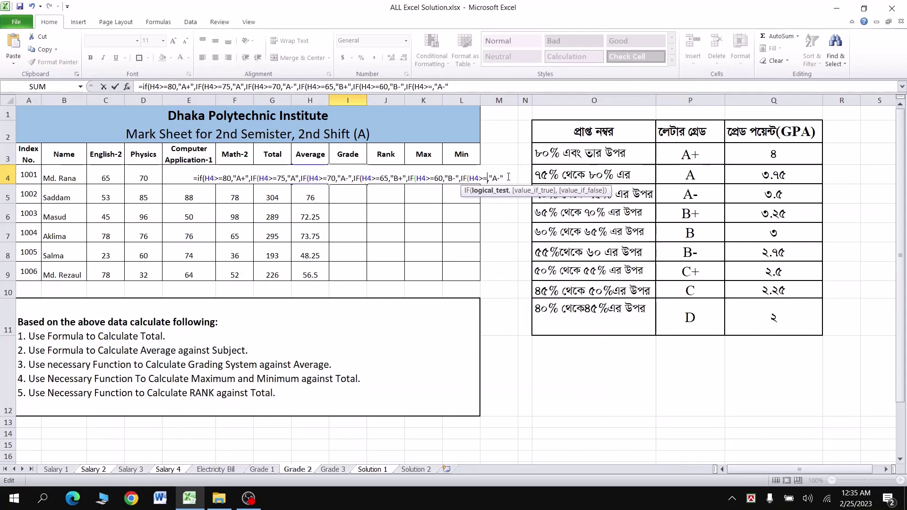
pyautogui.write('55')
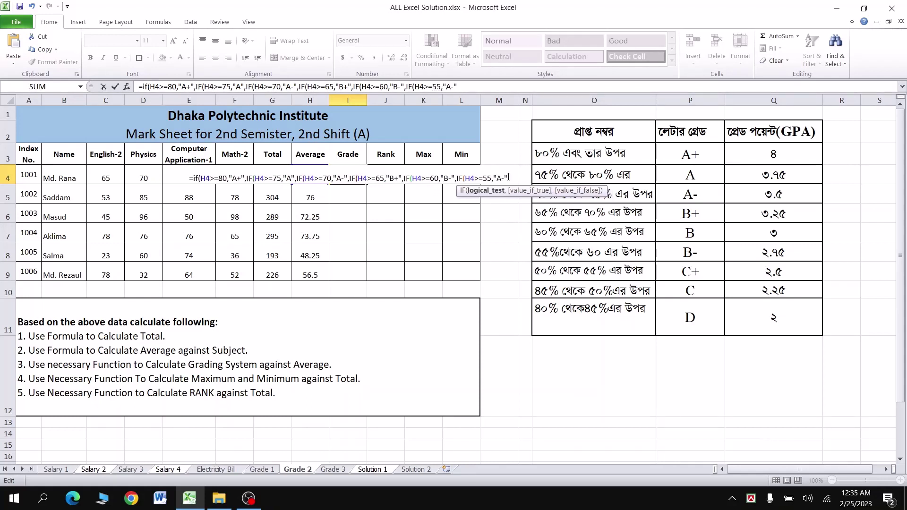
pyautogui.press('Right')
pyautogui.press('Right')
pyautogui.press('Delete')
pyautogui.press('Delete')
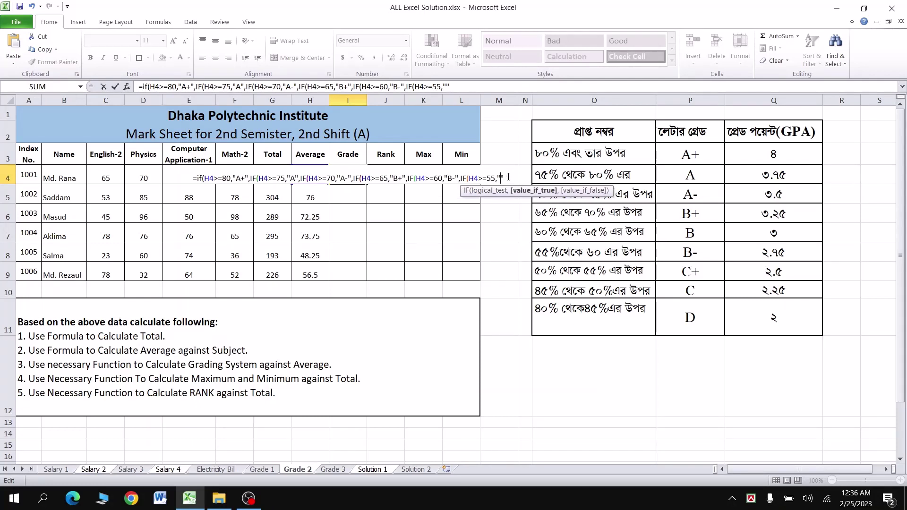
pyautogui.write('c+')
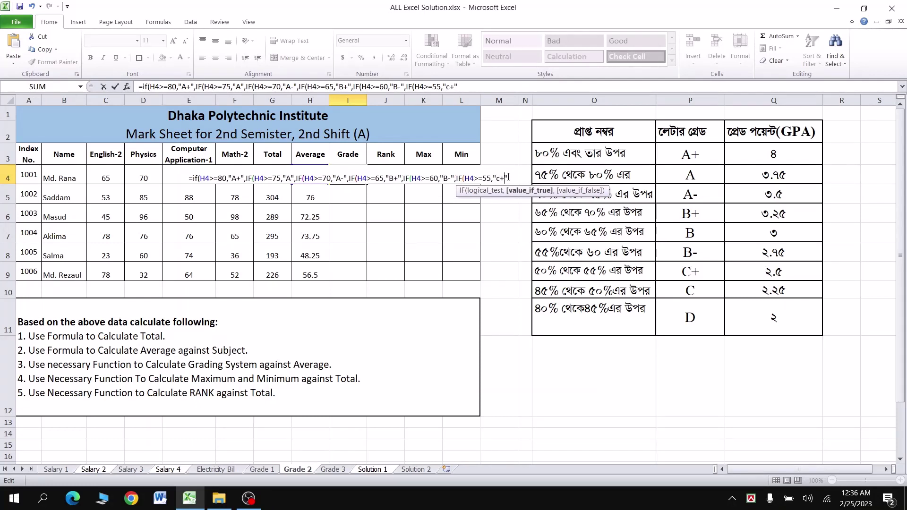
pyautogui.press('BackSpace')
pyautogui.press('BackSpace')
pyautogui.write('C+"')
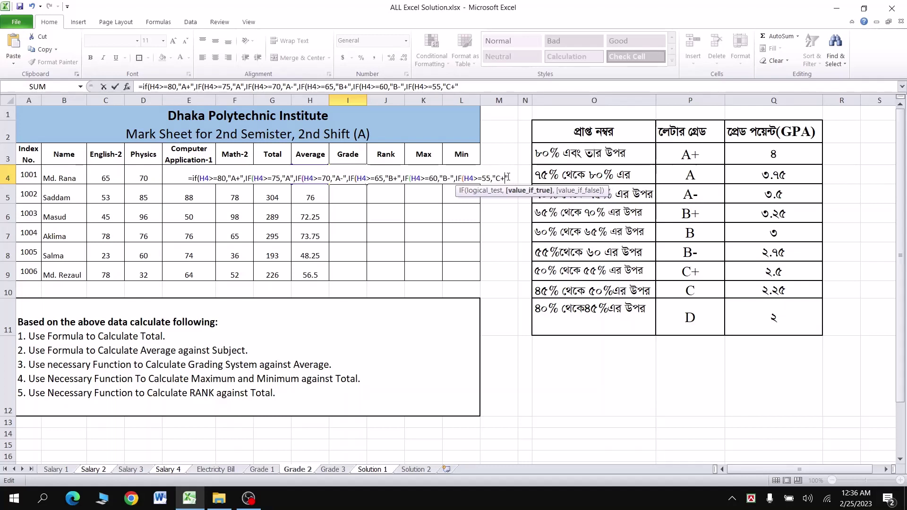
pyautogui.write(',')
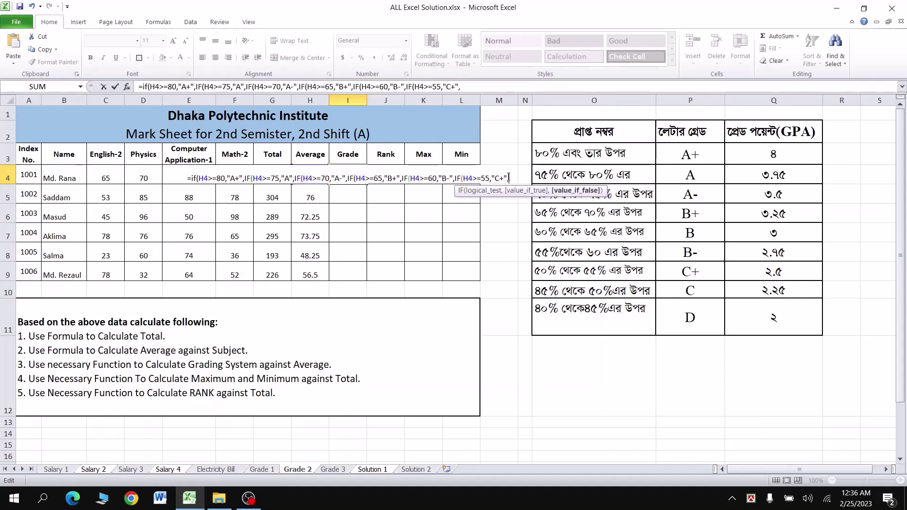
# Add another pasted IF clause testing 45 for grade "C"
pyautogui.hotkey('ctrl', 'v')
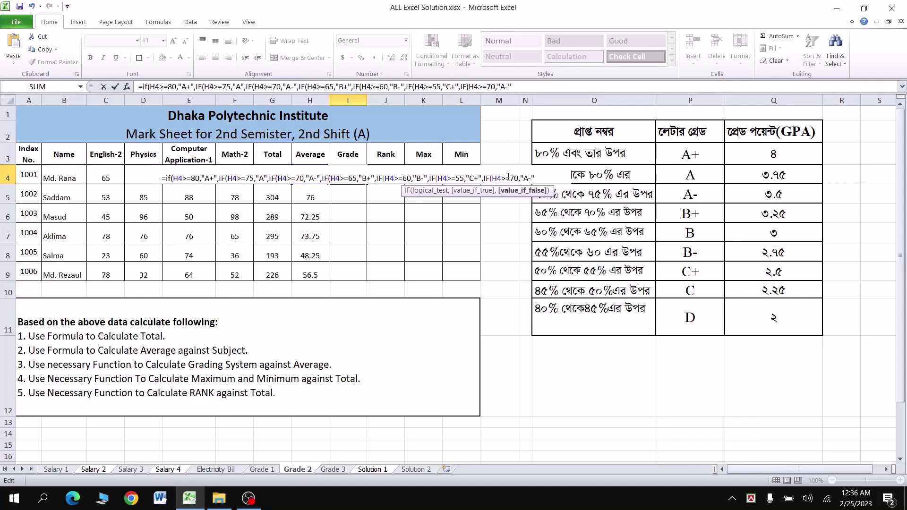
pyautogui.doubleClick(513, 178)
pyautogui.write('45')
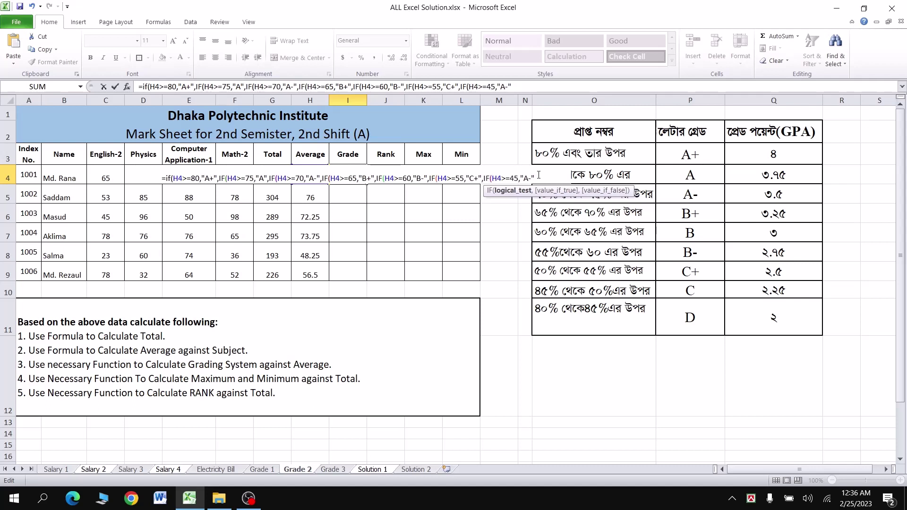
pyautogui.press('Right')
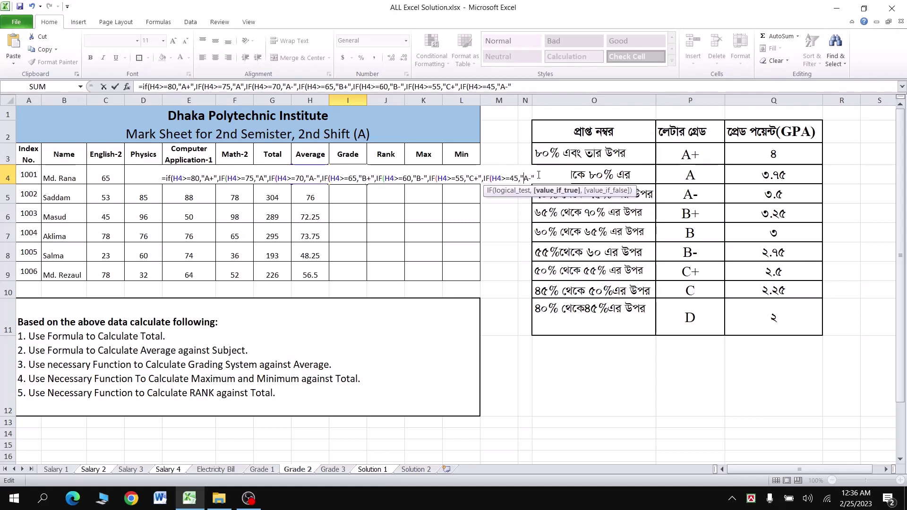
pyautogui.press('Right')
pyautogui.press('Delete')
pyautogui.press('Delete')
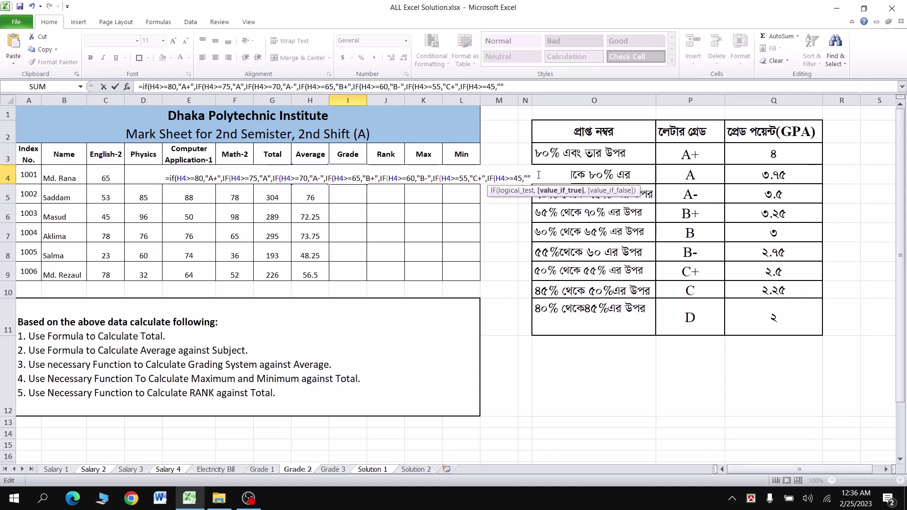
pyautogui.write('C')
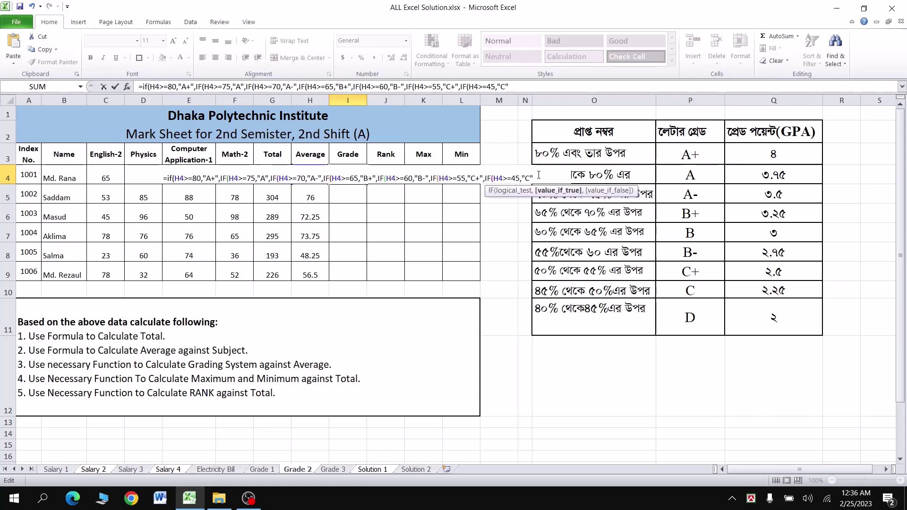
pyautogui.press('Right')
pyautogui.write(',')
# Add a clause testing 40 for "D", then end with "F" and close all parentheses
pyautogui.hotkey('ctrl', 'v')
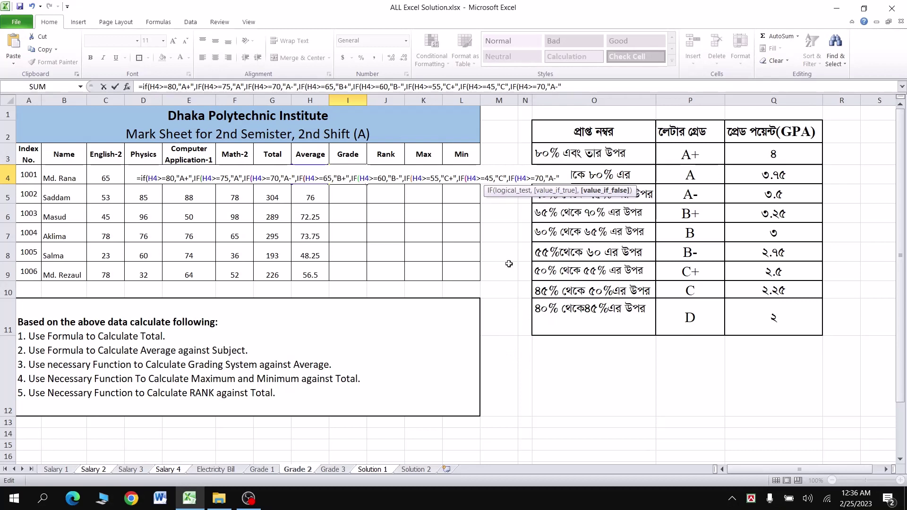
pyautogui.press('Left')
pyautogui.press('Left')
pyautogui.press('Left')
pyautogui.press('BackSpace')
pyautogui.write('4')
pyautogui.press('Right')
pyautogui.press('Right')
pyautogui.press('Right')
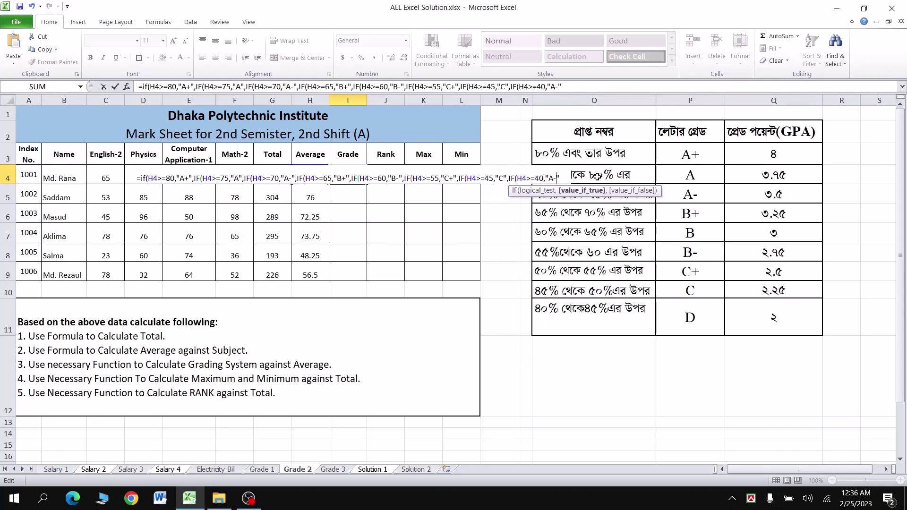
pyautogui.press('Delete')
pyautogui.press('Delete')
pyautogui.write('D')
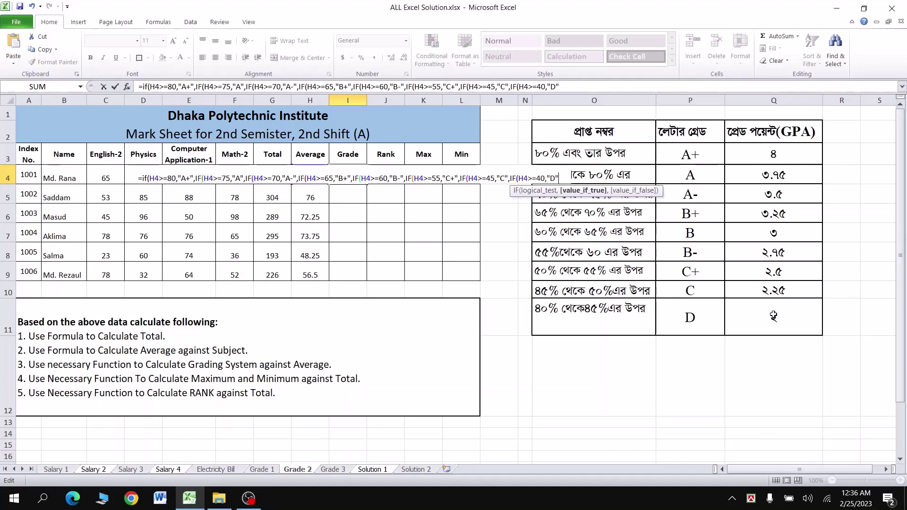
pyautogui.write(',')
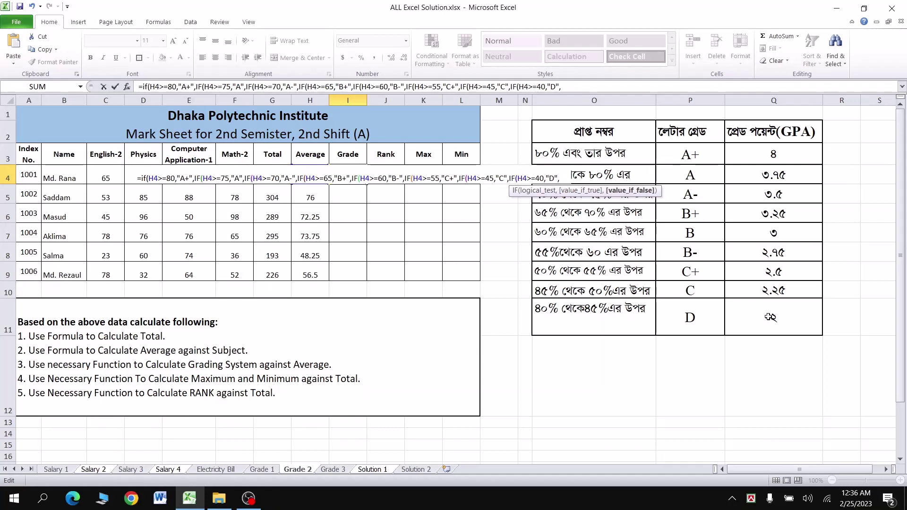
pyautogui.write('"F')
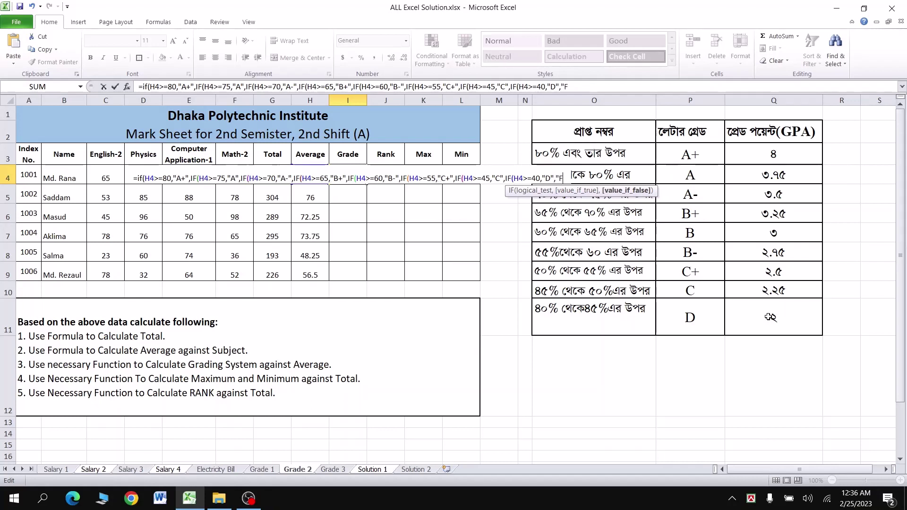
pyautogui.write('"')
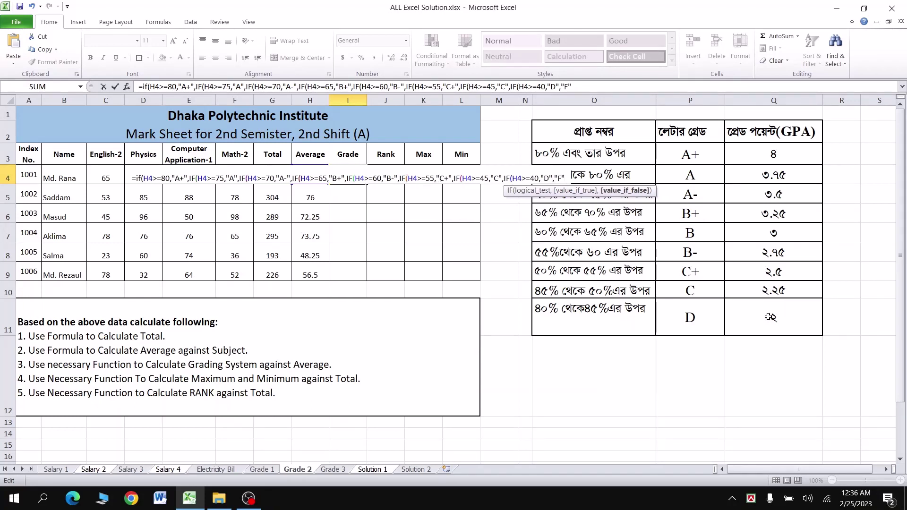
pyautogui.write('))')
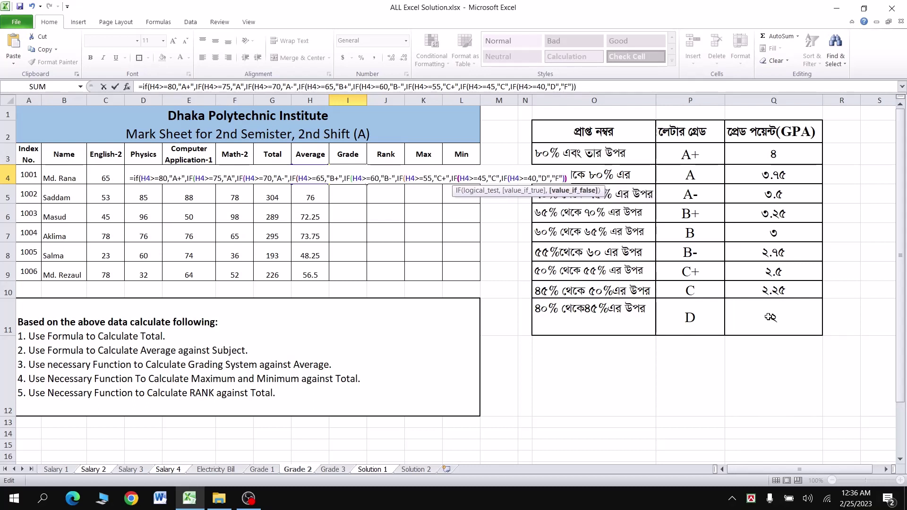
pyautogui.write('))))))))')
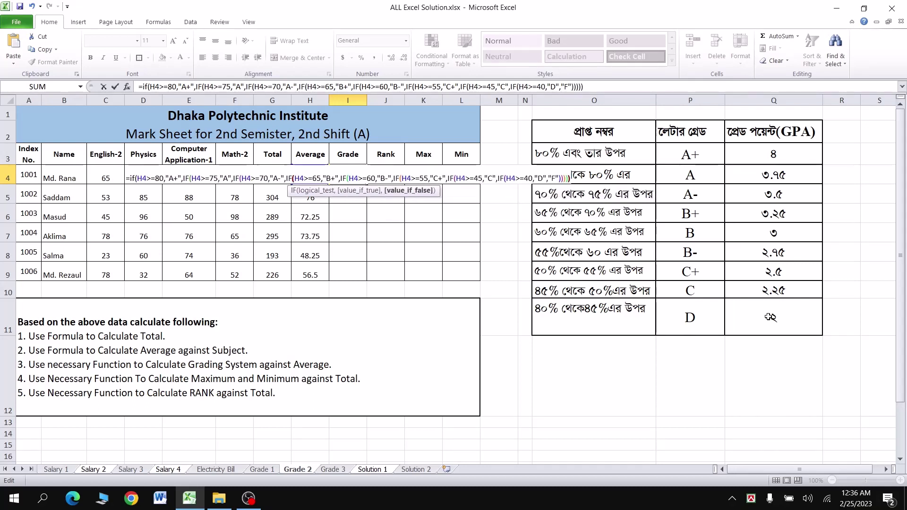
pyautogui.write(')')
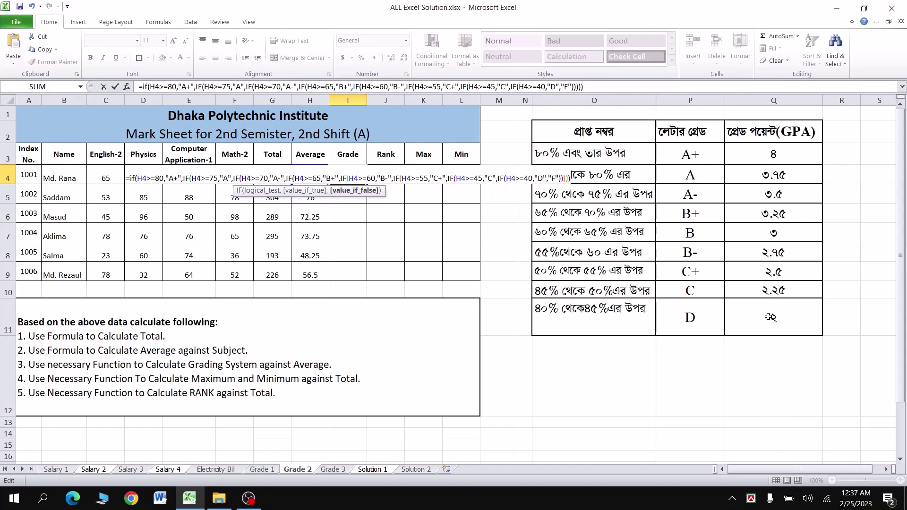
pyautogui.write('))')
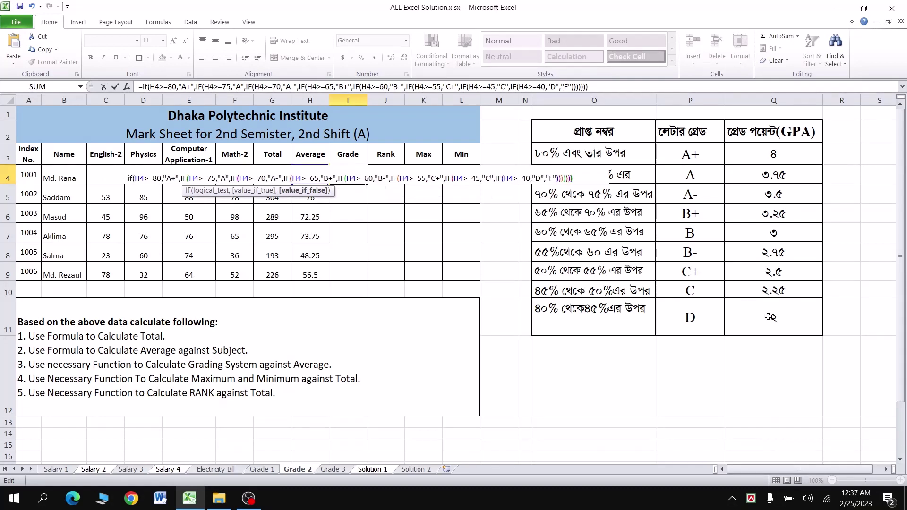
pyautogui.write('))')
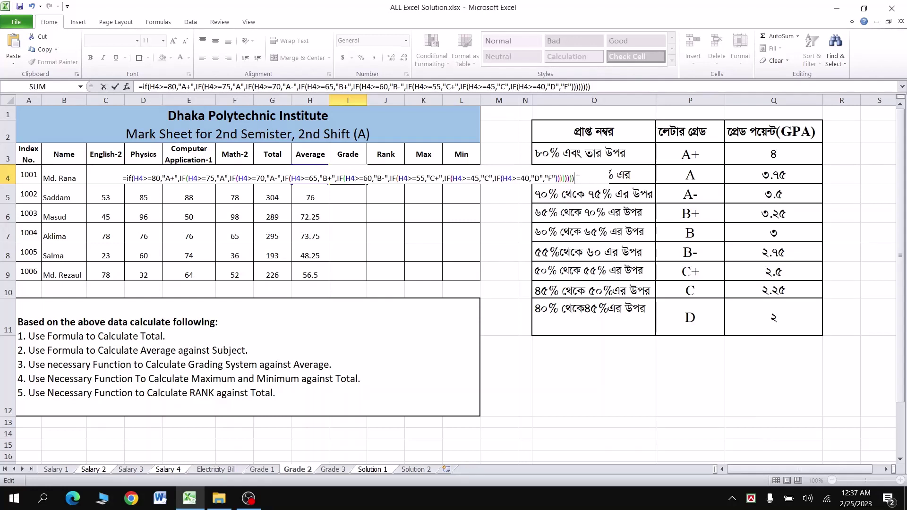
# Commit the nested-IF formula in I4 and fill it down to I9, giving C+, A, A-, A-, C, C+
pyautogui.press('Return')
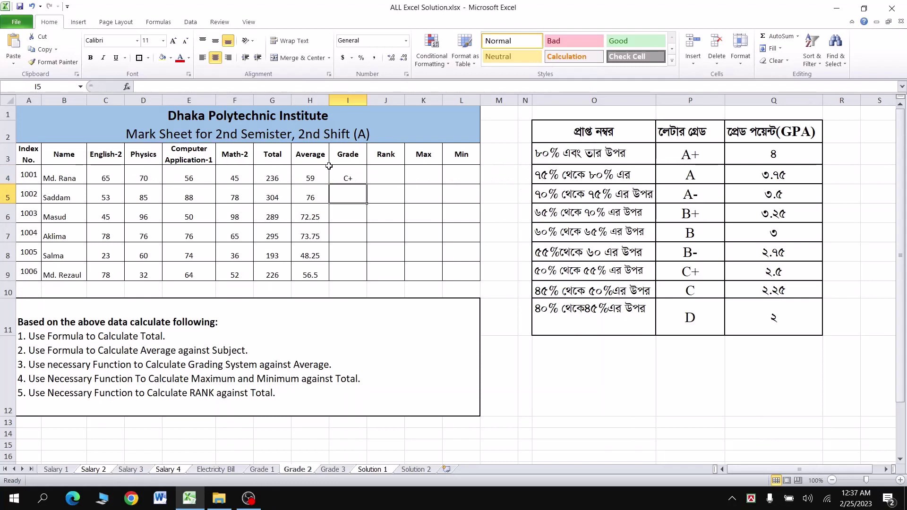
pyautogui.click(337, 176)
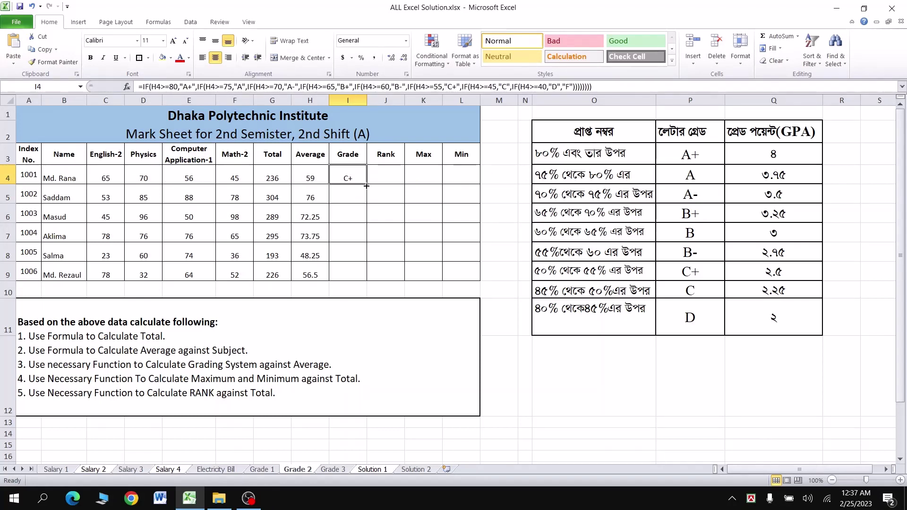
pyautogui.moveTo(366, 185); pyautogui.dragTo(361, 277)
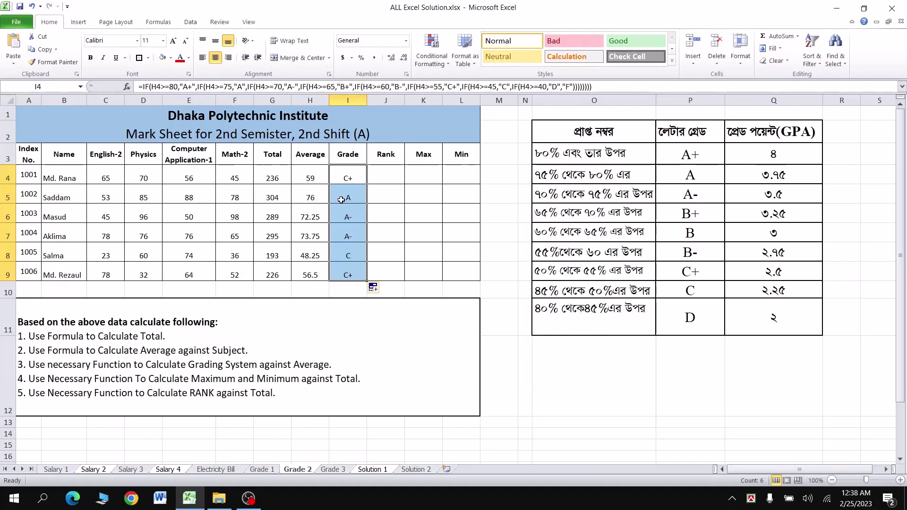
pyautogui.click(391, 174)
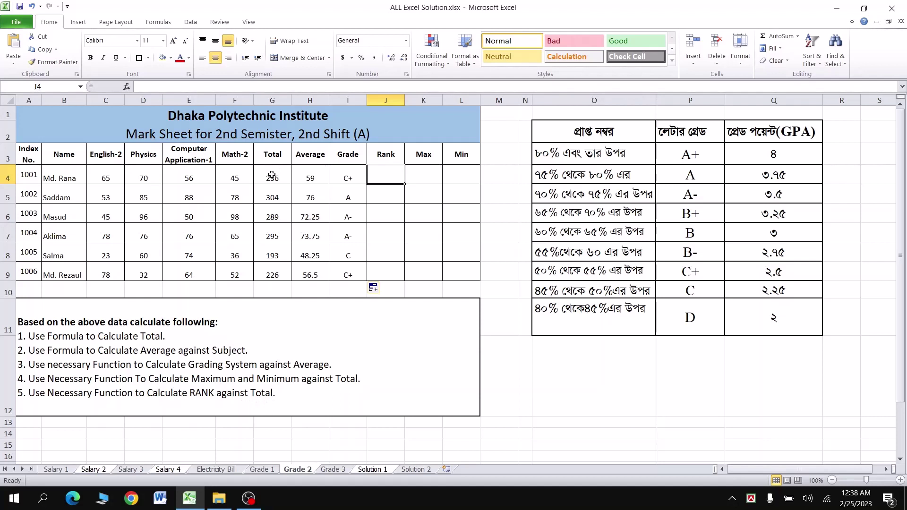
# Type =RANK(G4,G4:G9,0) in J4 to rank G4's total in descending order
pyautogui.write('=')
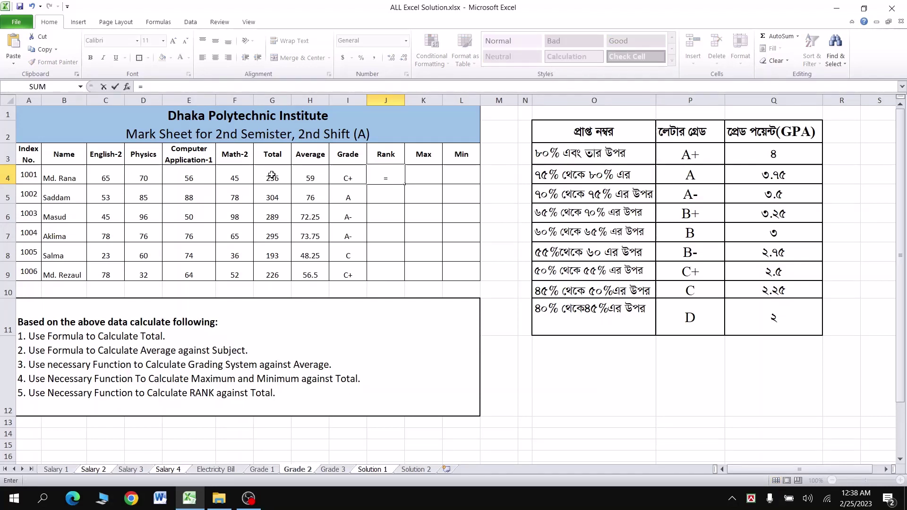
pyautogui.write('rank')
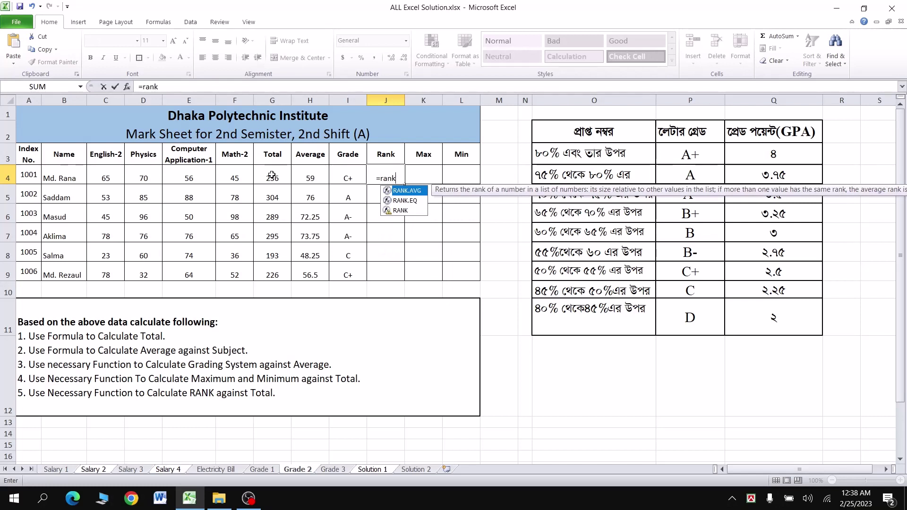
pyautogui.press('Down')
pyautogui.press('Down')
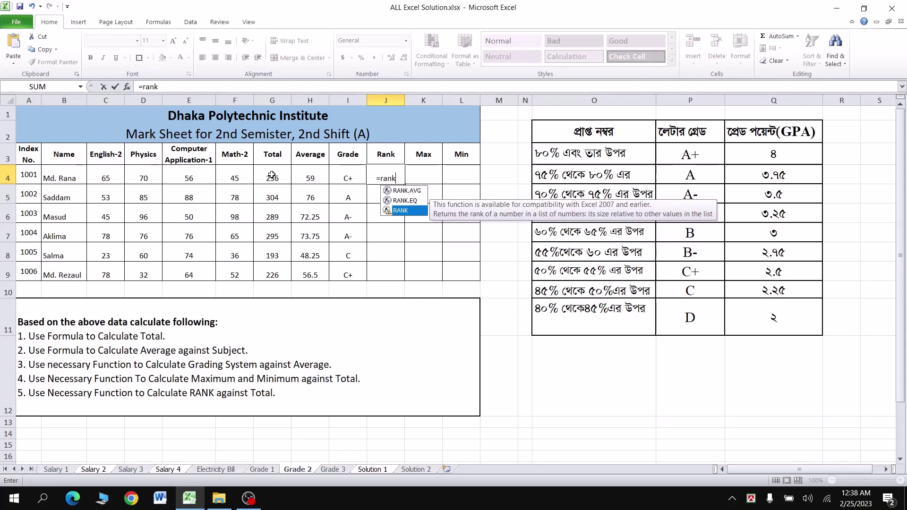
pyautogui.press('Tab')
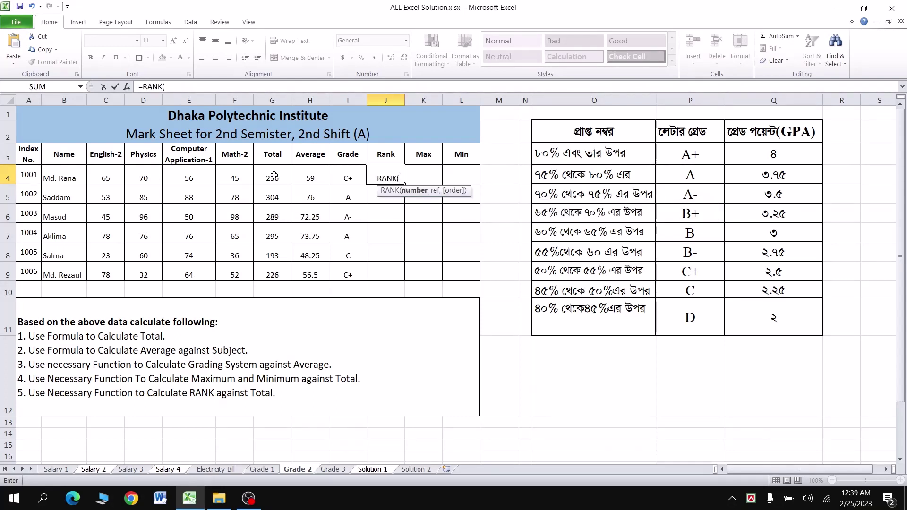
pyautogui.click(274, 175)
pyautogui.write(',')
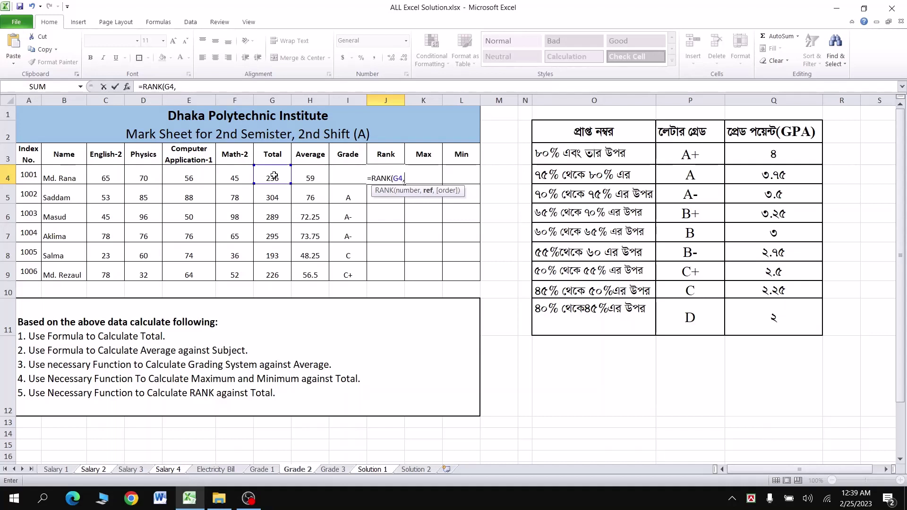
pyautogui.moveTo(274, 175); pyautogui.dragTo(272, 277)
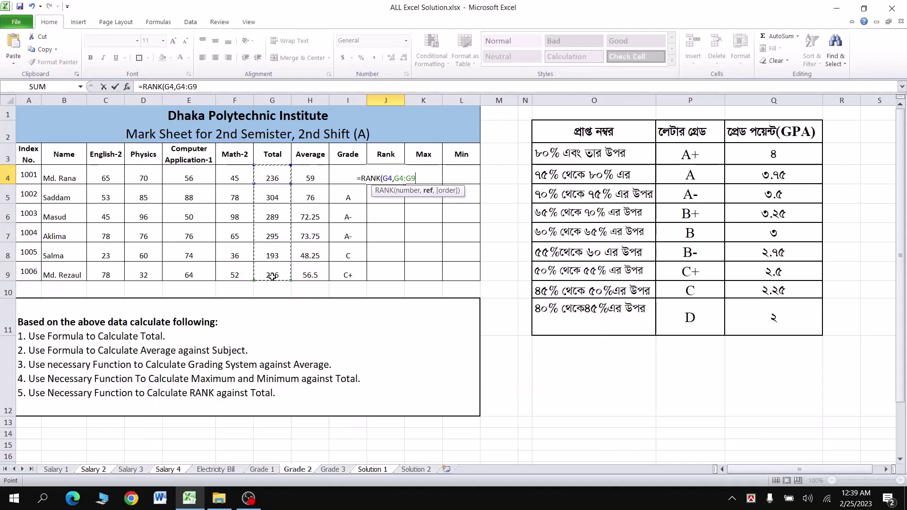
pyautogui.write(',')
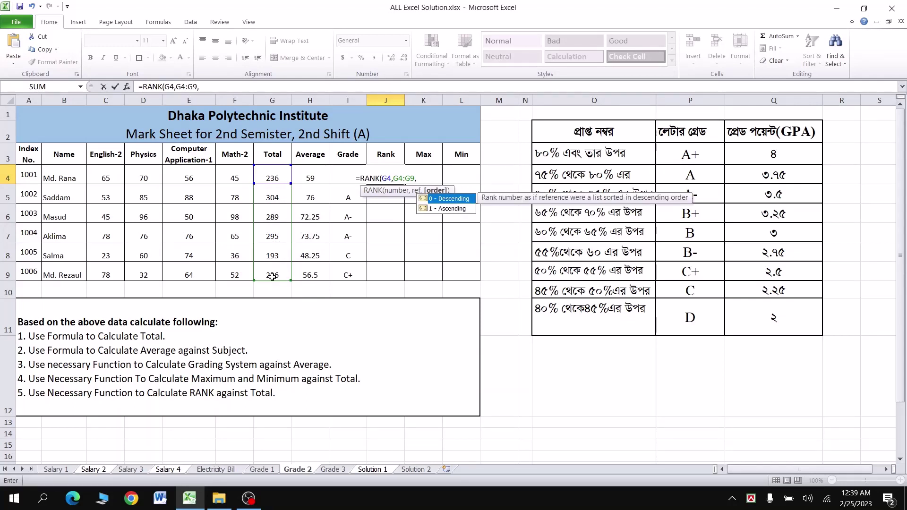
pyautogui.write('0')
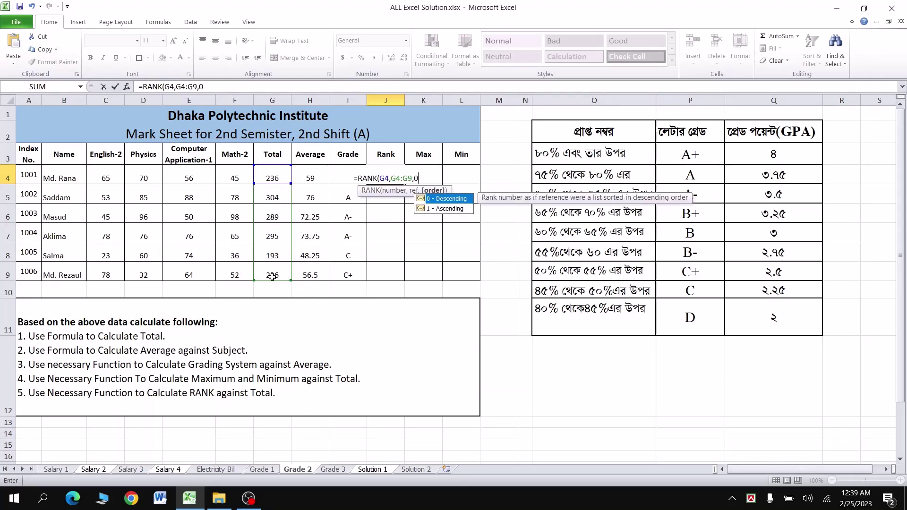
pyautogui.write(')')
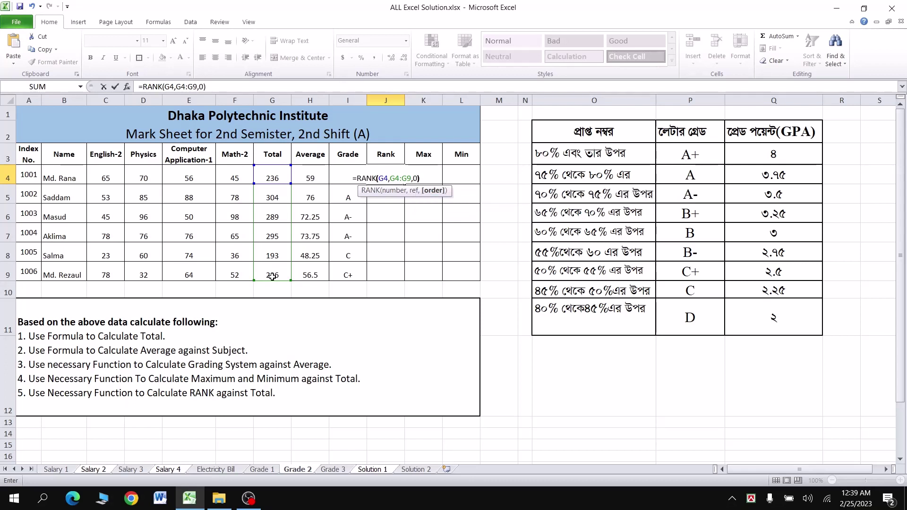
# Lock the range as $G$4:$G$9 and fill the RANK formula down to J9 (4, 1, 3, 2, 6, 5)
pyautogui.click(395, 179)
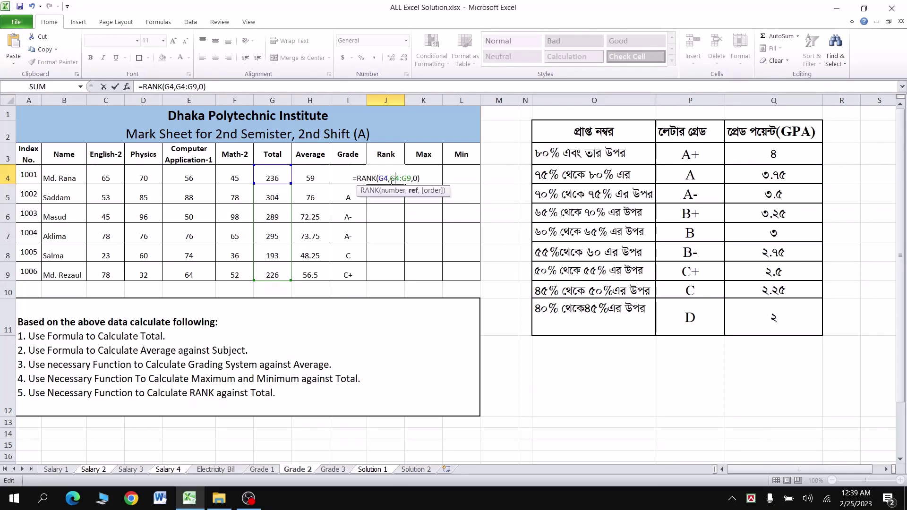
pyautogui.press('F4')
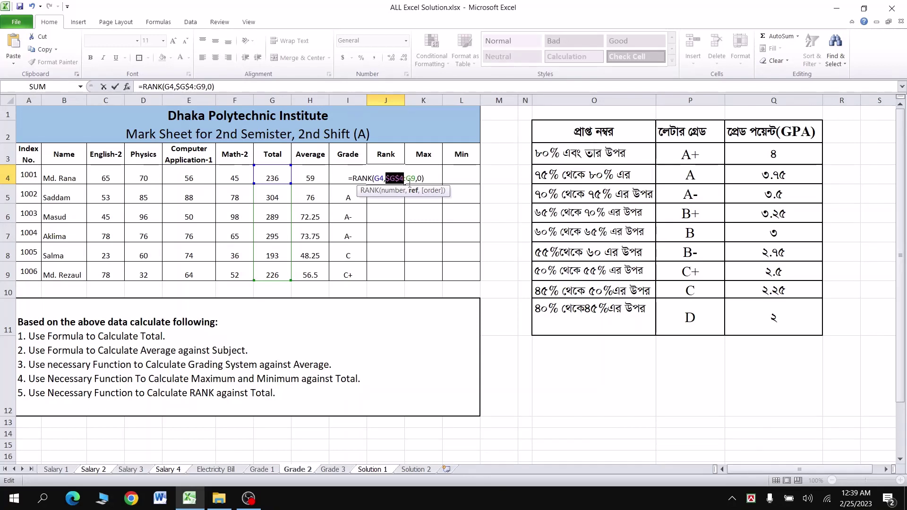
pyautogui.press('F4')
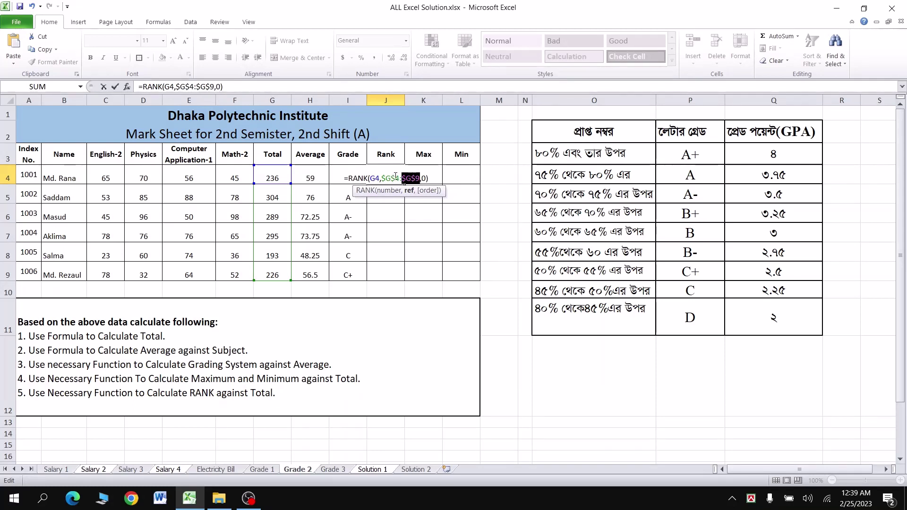
pyautogui.press('Return')
pyautogui.click(398, 178)
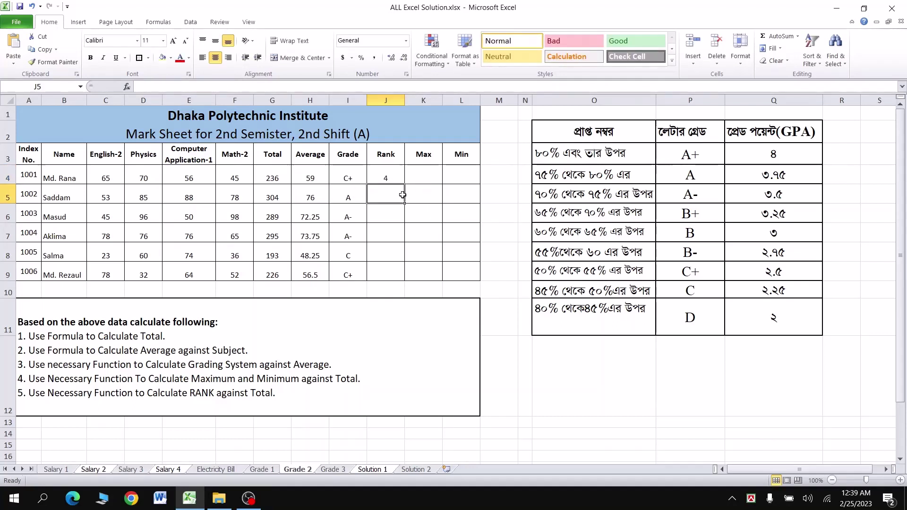
pyautogui.moveTo(404, 184); pyautogui.dragTo(402, 275)
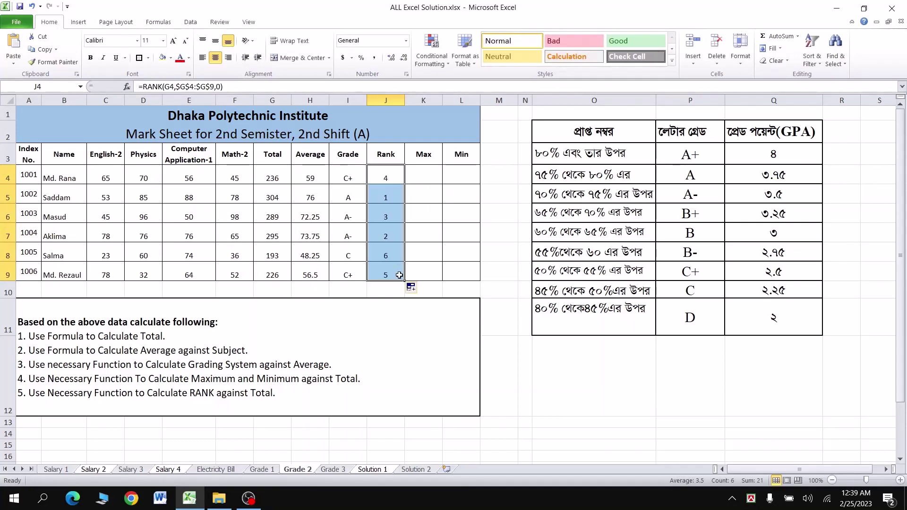
pyautogui.click(430, 175)
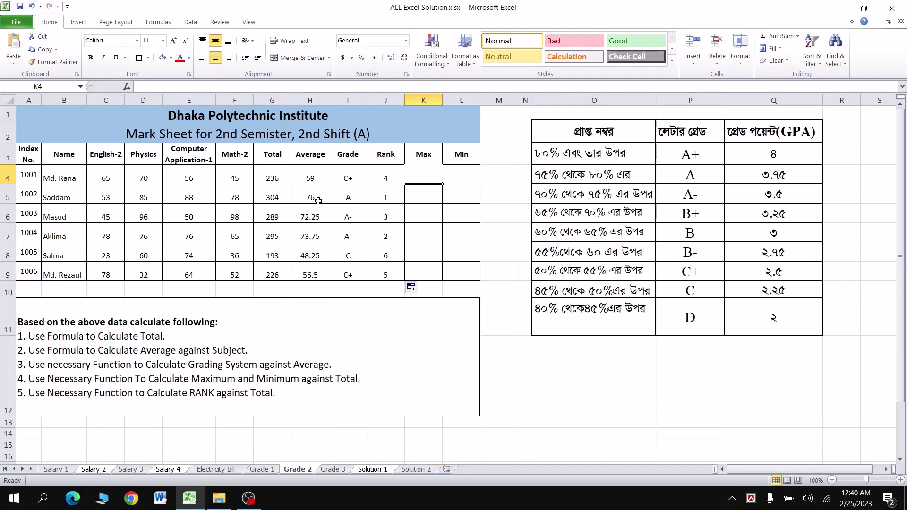
# Enter =MAX(G4:G9) in K4 and fill it down to K9
pyautogui.write('=')
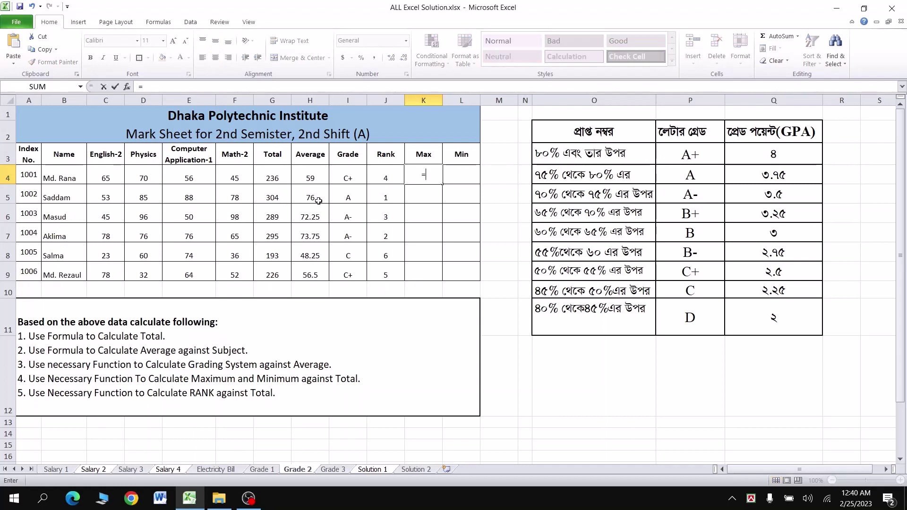
pyautogui.write('max')
pyautogui.press('Tab')
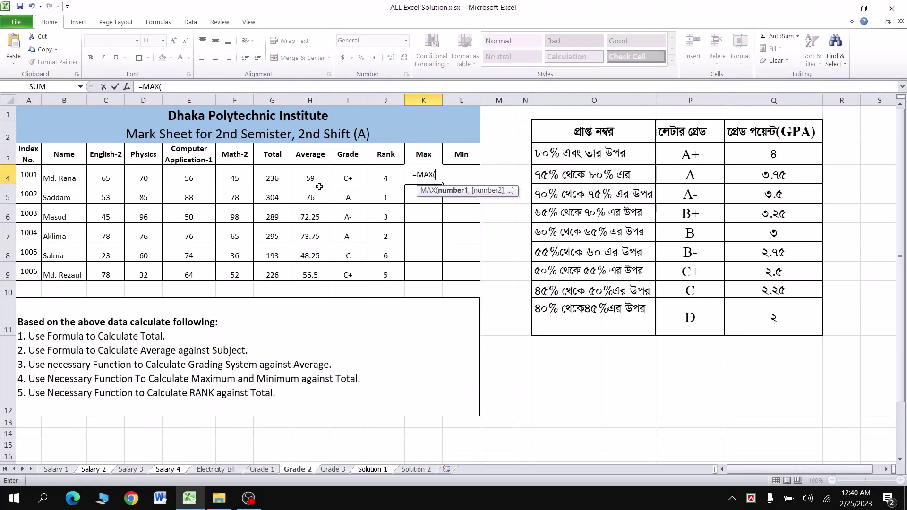
pyautogui.moveTo(278, 179); pyautogui.dragTo(275, 274)
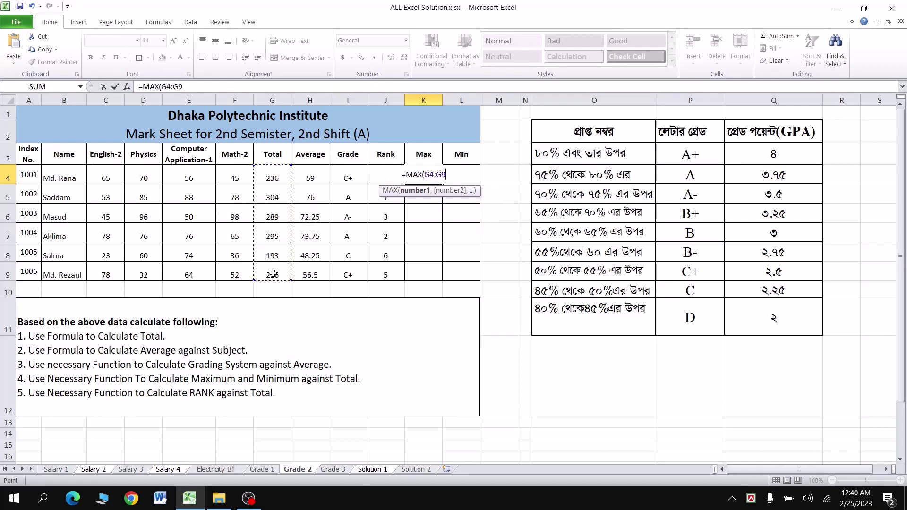
pyautogui.write(')')
pyautogui.press('Return')
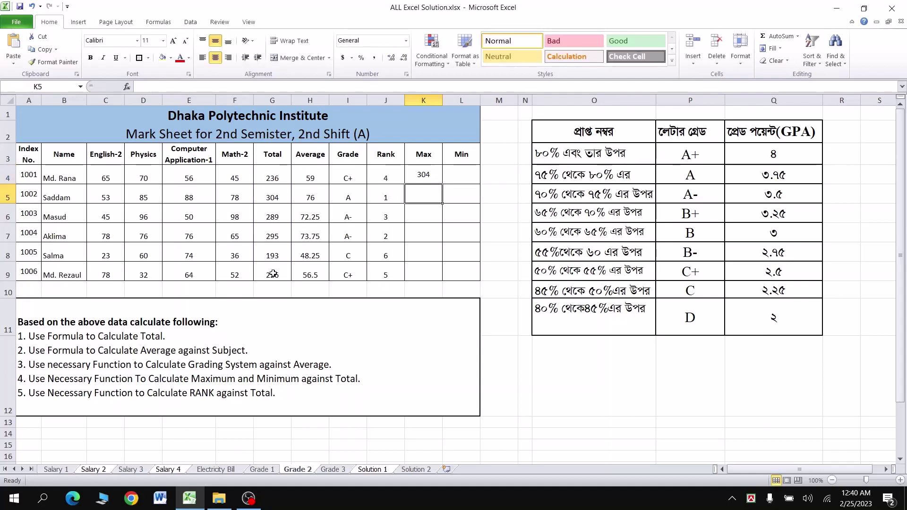
pyautogui.click(430, 174)
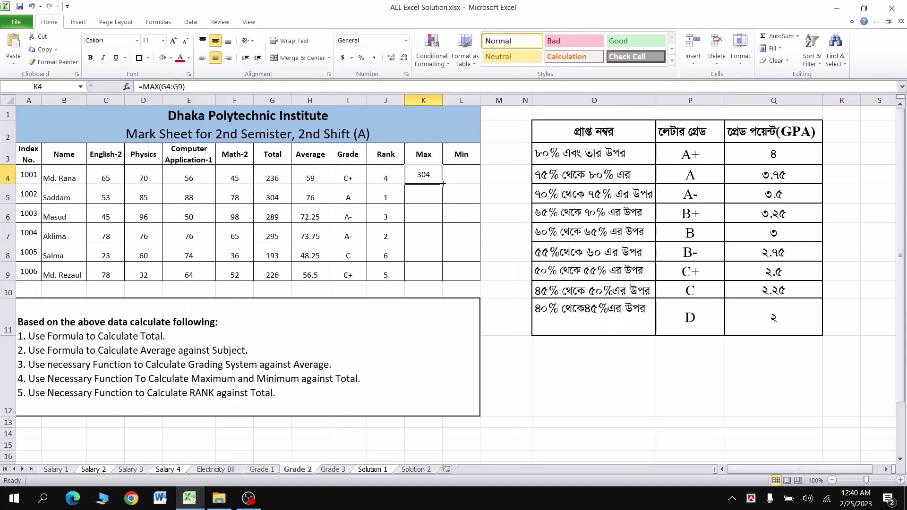
pyautogui.moveTo(443, 184); pyautogui.dragTo(439, 279)
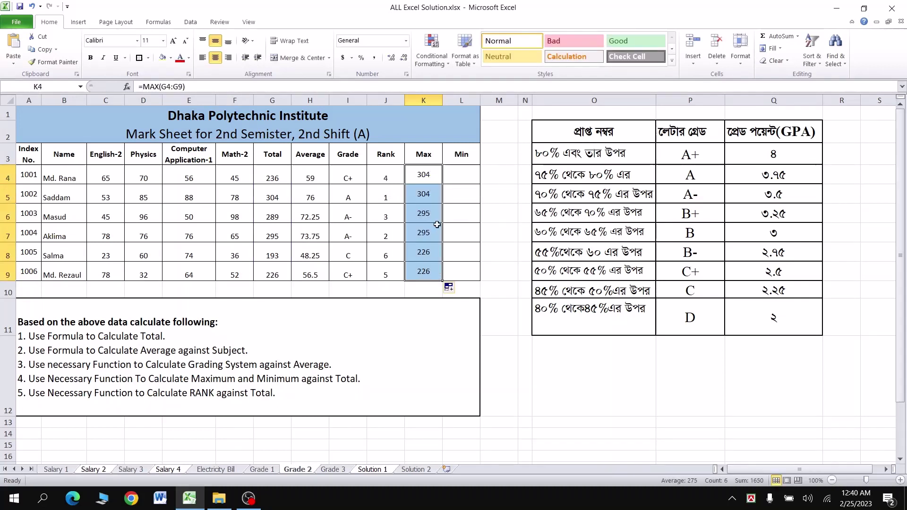
# Enter =MIN(G4:G9) in L4 and fill it down to L9
pyautogui.click(460, 171)
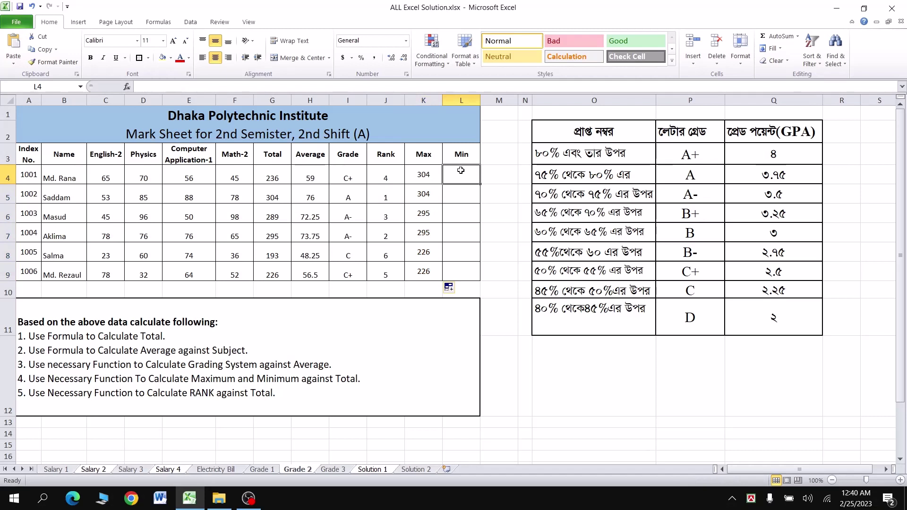
pyautogui.write('=MIN(')
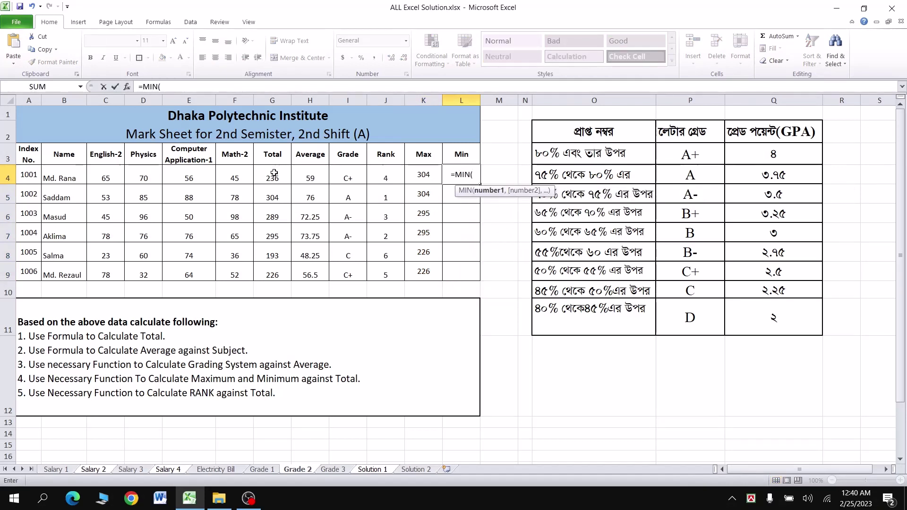
pyautogui.moveTo(283, 173); pyautogui.dragTo(275, 271)
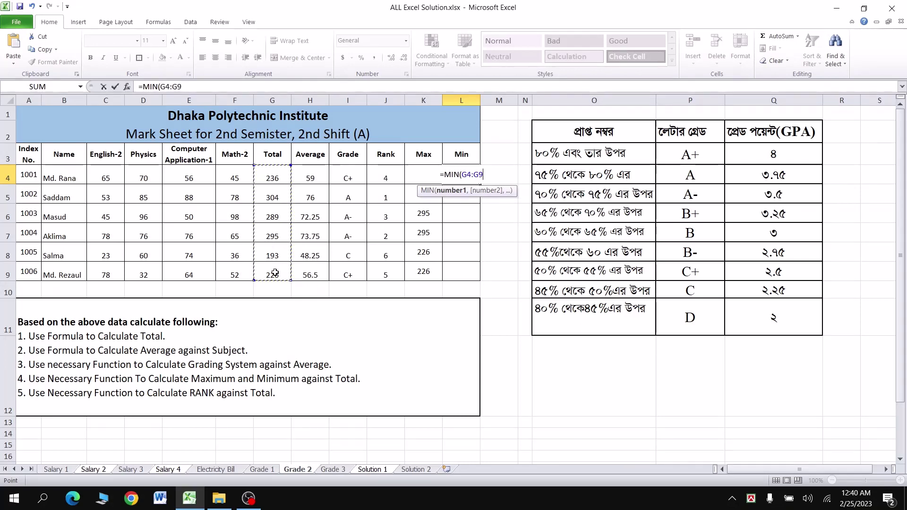
pyautogui.write(')')
pyautogui.press('Return')
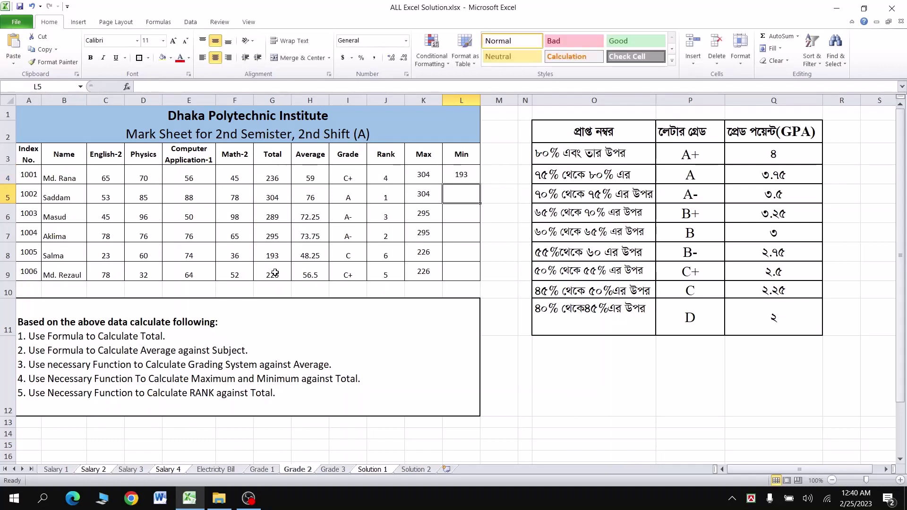
pyautogui.click(466, 182)
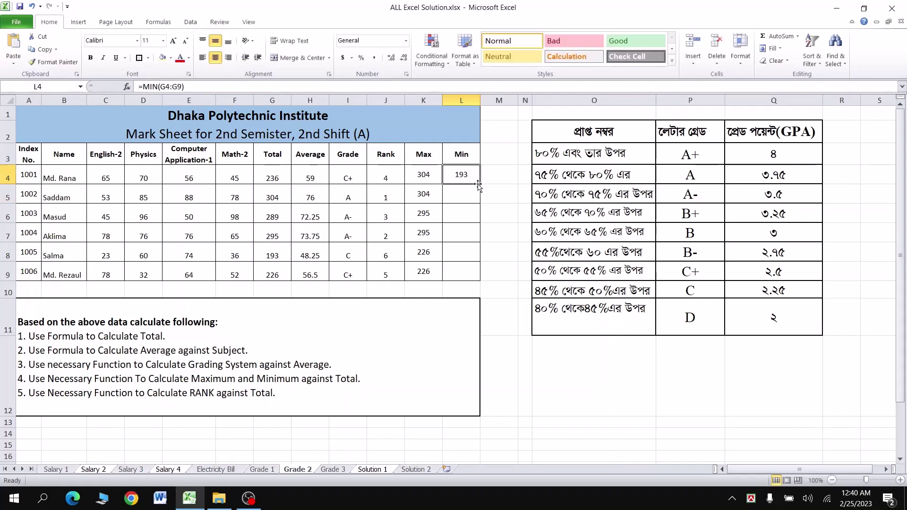
pyautogui.moveTo(480, 184); pyautogui.dragTo(477, 281)
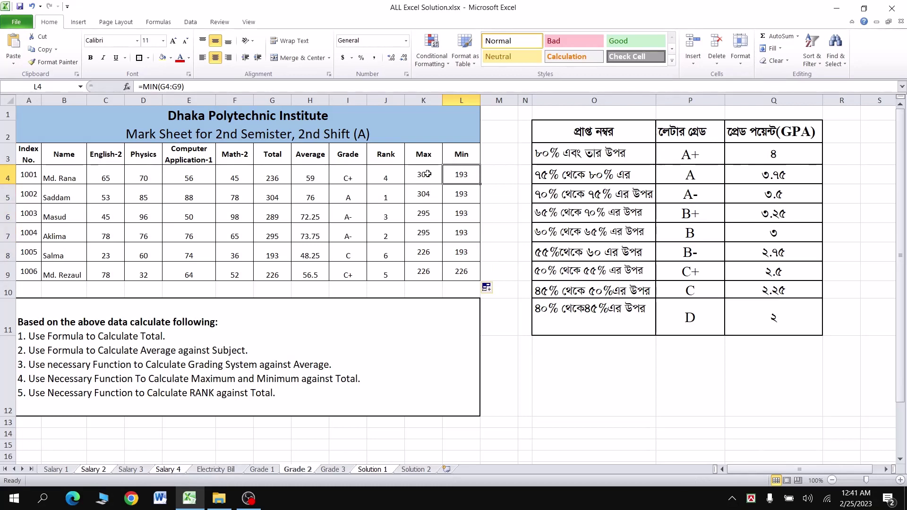
pyautogui.click(427, 180)
# Merge & Center K4:K9 to show 304 and L4:L9 to show 193, accepting the warnings
pyautogui.moveTo(428, 179); pyautogui.dragTo(427, 273)
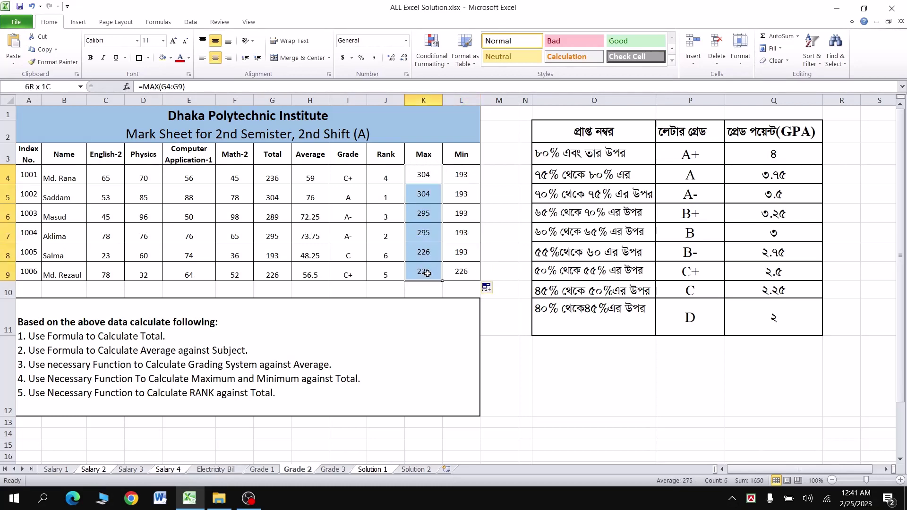
pyautogui.click(304, 58)
pyautogui.click(426, 289)
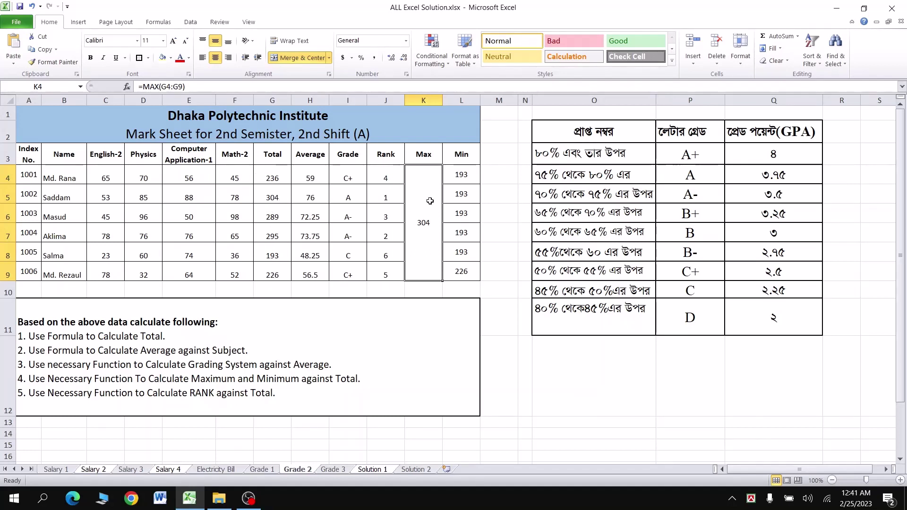
pyautogui.moveTo(463, 174); pyautogui.dragTo(463, 272)
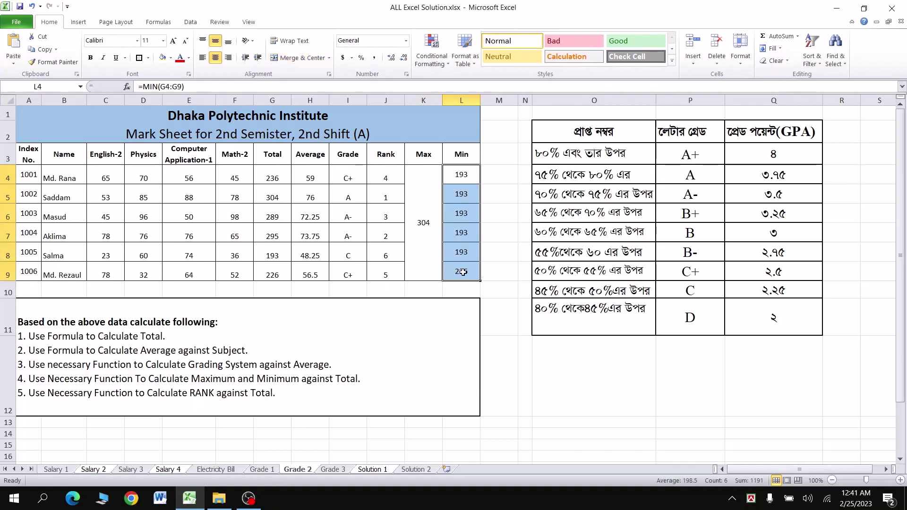
pyautogui.click(296, 57)
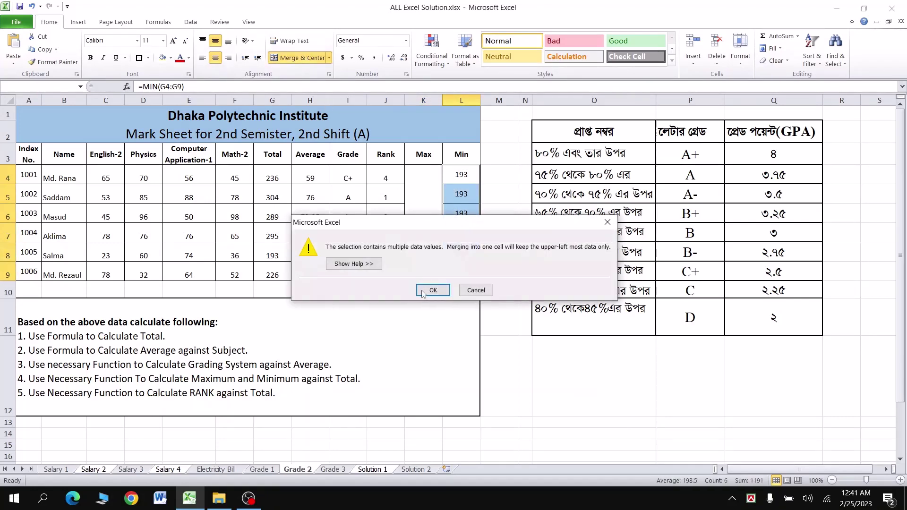
pyautogui.click(433, 290)
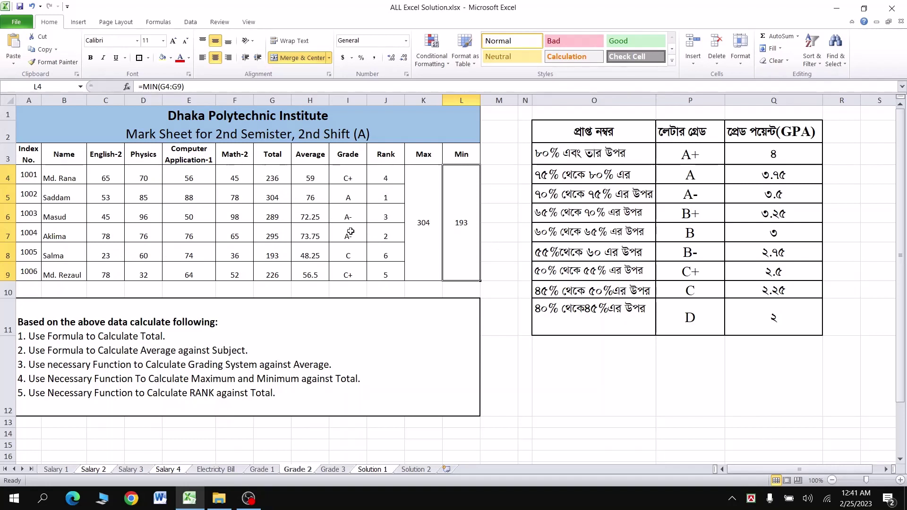
pyautogui.click(354, 172)
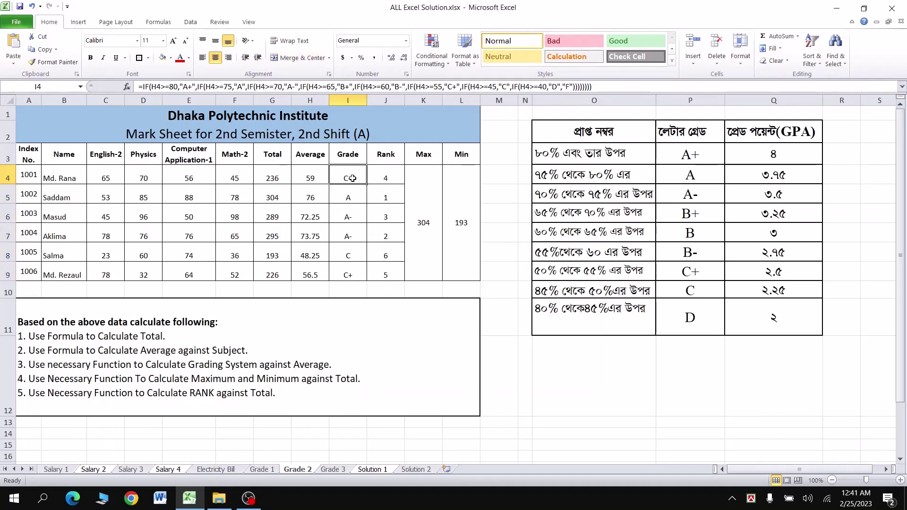
pyautogui.doubleClick(355, 173)
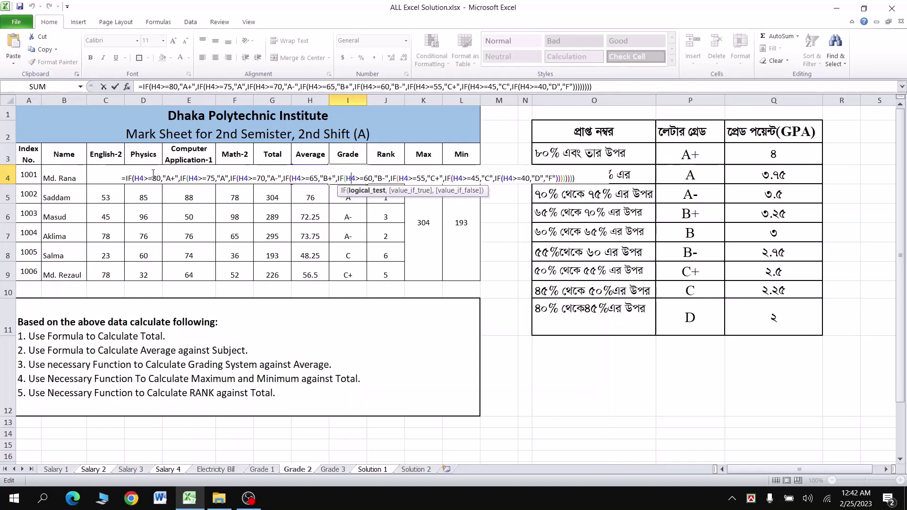
pyautogui.click(169, 181)
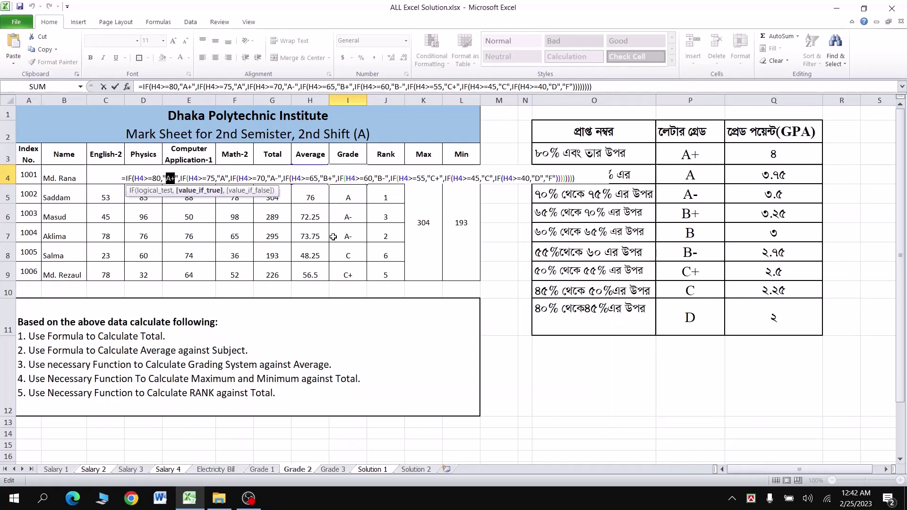
pyautogui.press('Return')
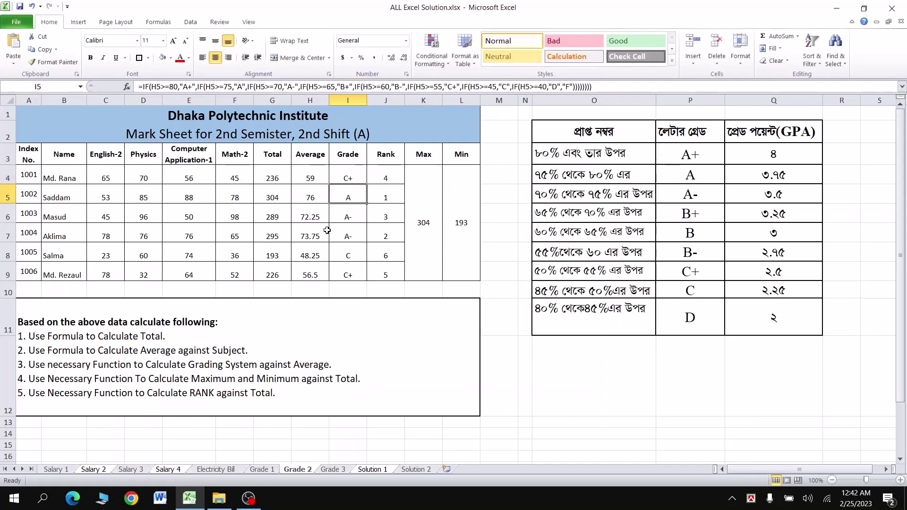